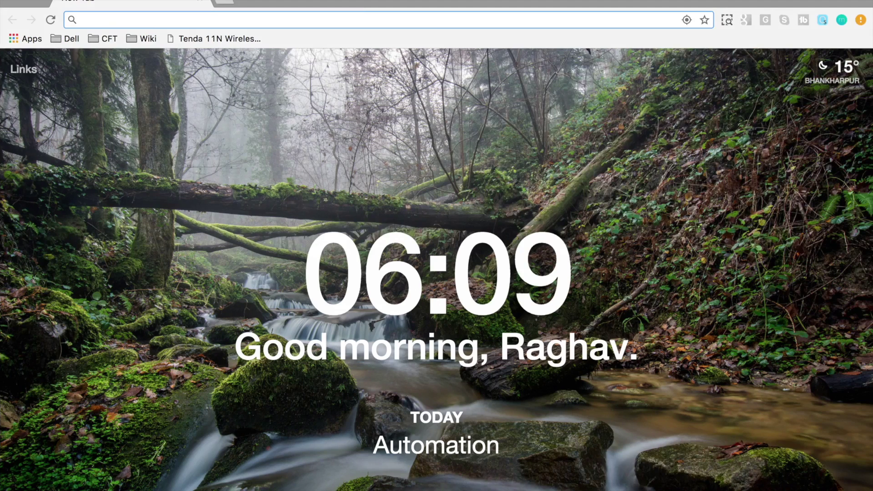
# Step: Search for 'github' and go to the github.com home page
pyautogui.write('github.com/RaghavAutomation/KatalonTest4')
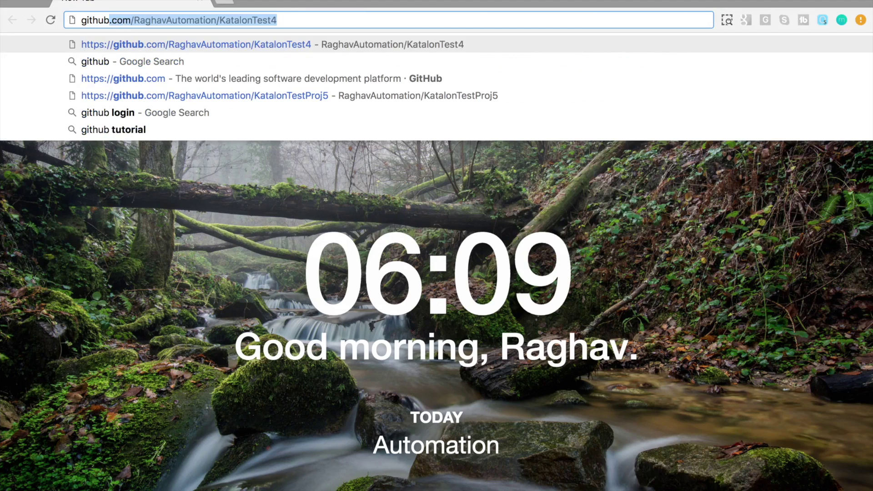
pyautogui.press('Return')
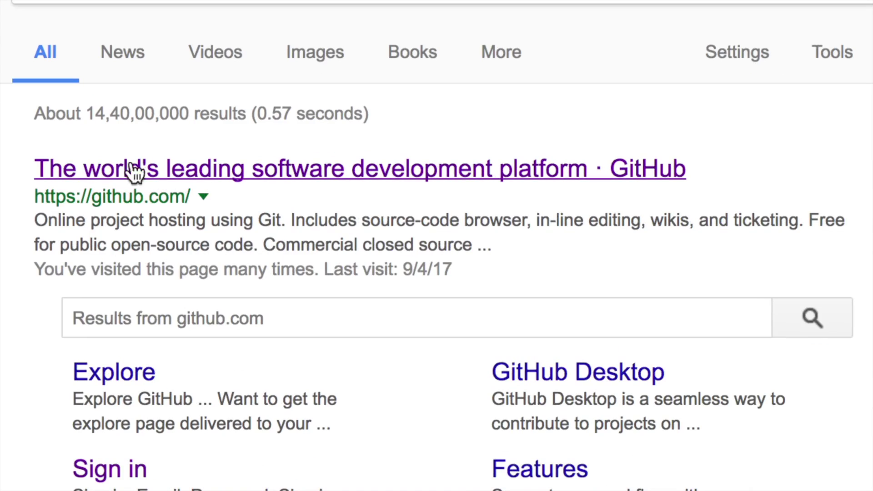
pyautogui.click(134, 178)
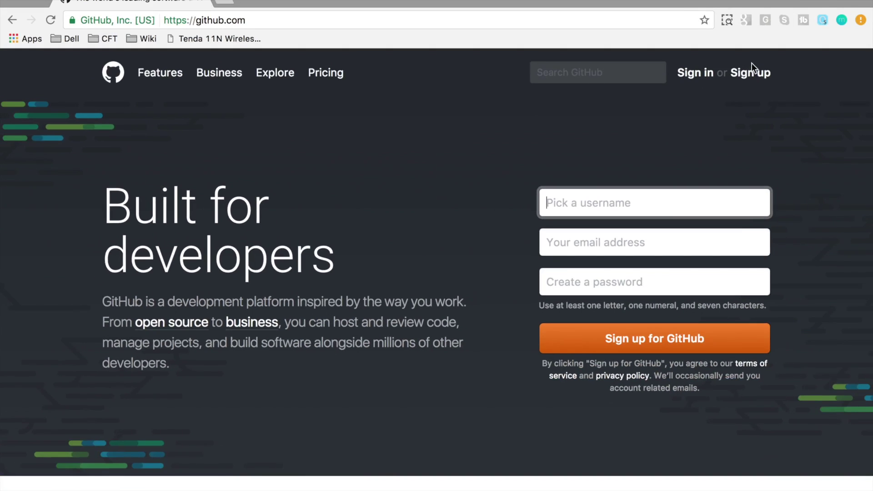
# Step: Sign in to GitHub with the account's username and password
pyautogui.click(706, 80)
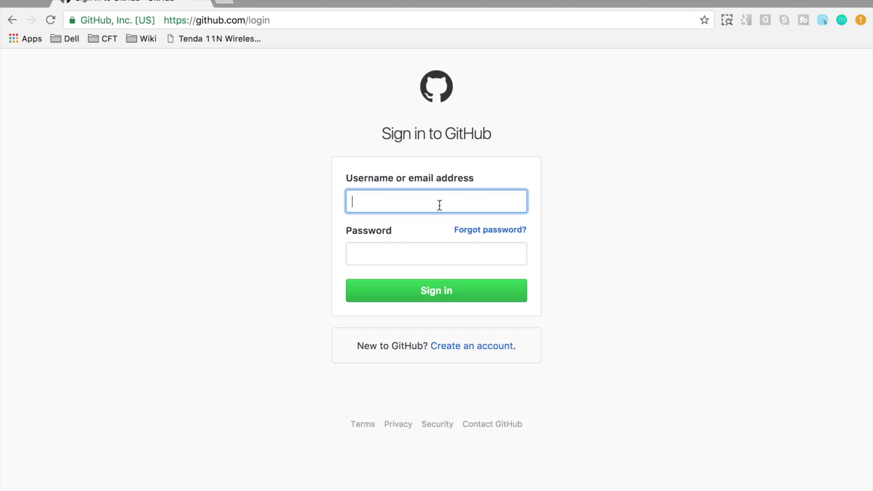
pyautogui.write('Ragh')
pyautogui.press('Down')
pyautogui.press('Tab')
pyautogui.write('********')
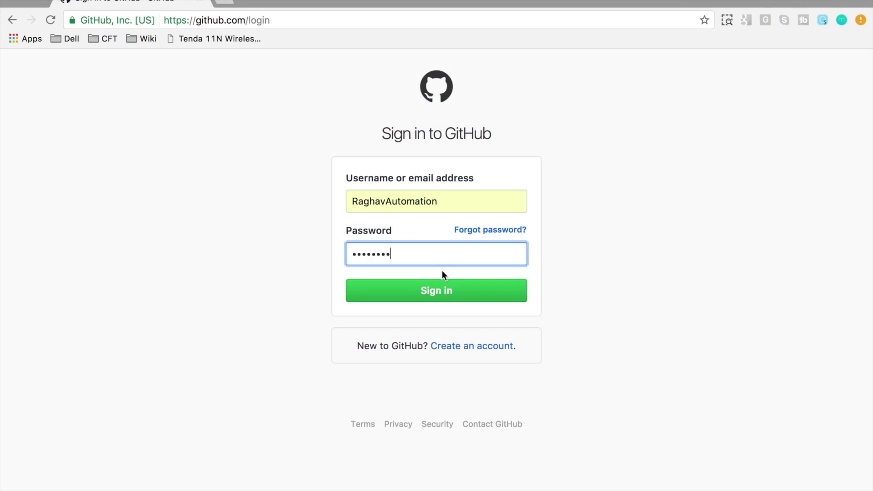
pyautogui.click(443, 290)
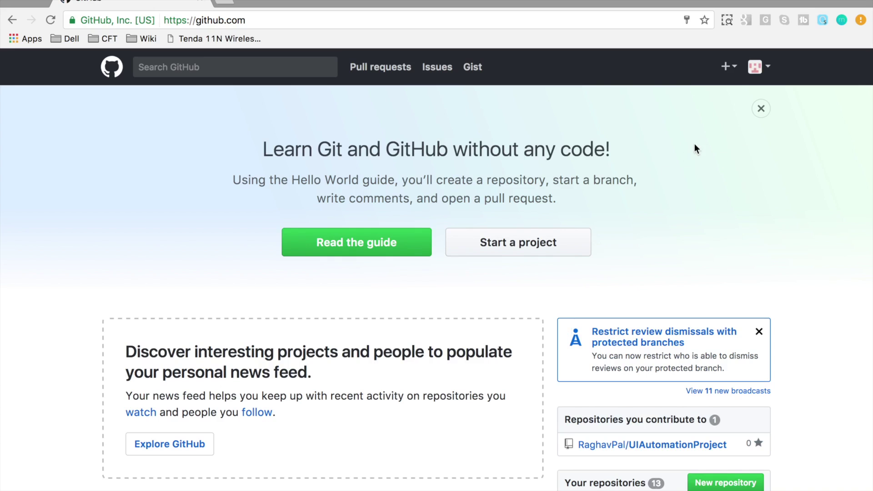
# Step: Create the public repository KatalonGitTest1, initialized with a README
pyautogui.click(736, 68)
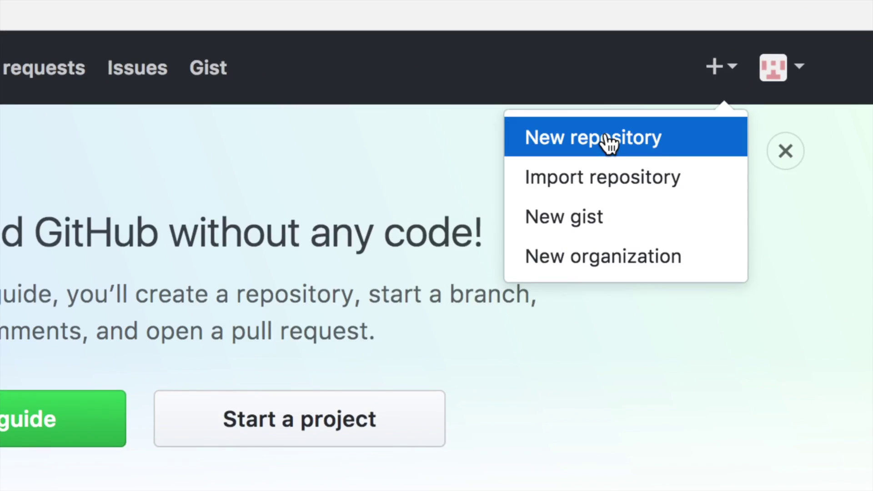
pyautogui.click(609, 139)
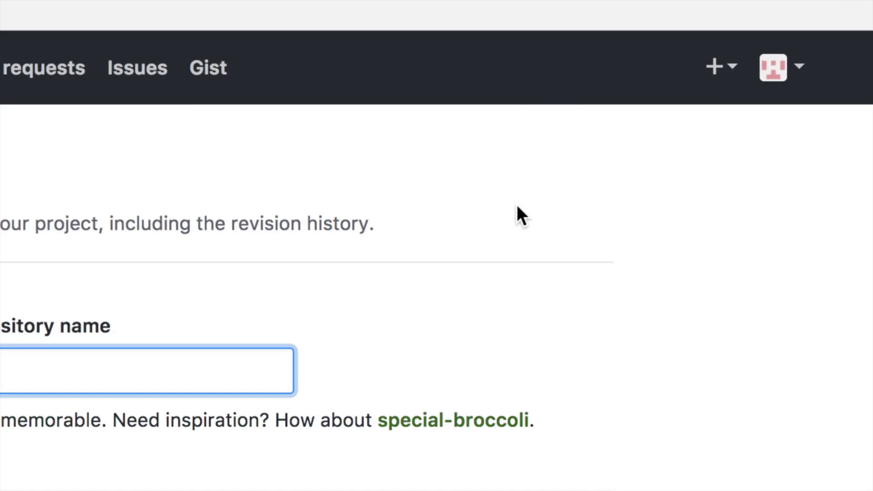
pyautogui.write('K')
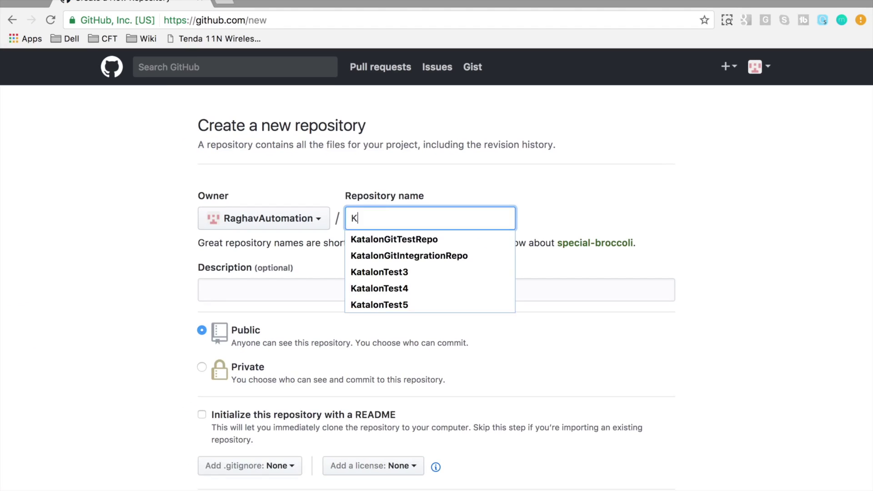
pyautogui.write('atalonGitTest')
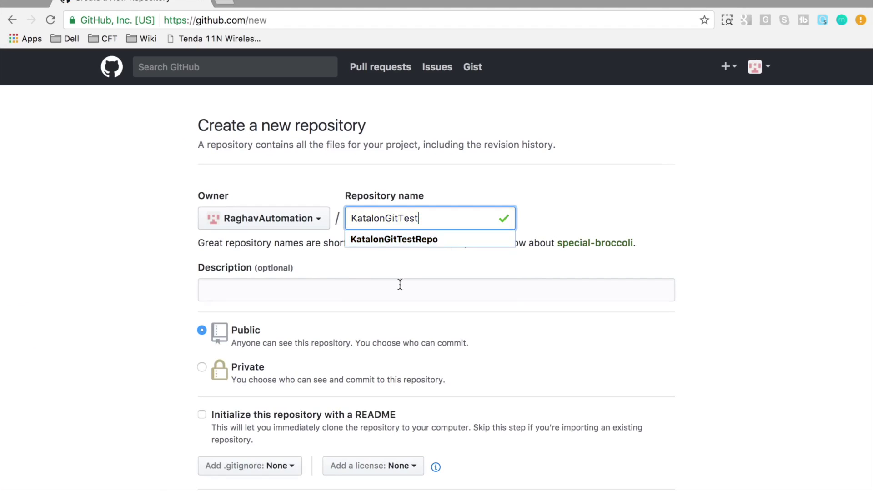
pyautogui.write('1')
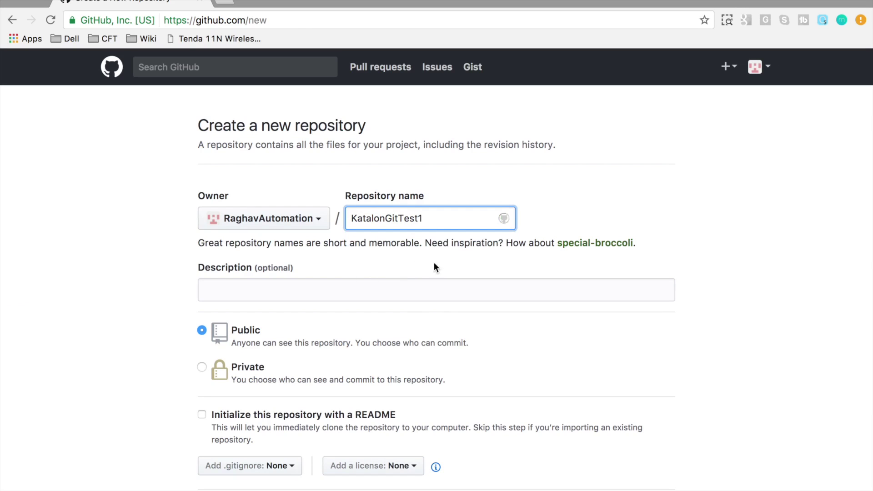
pyautogui.scroll(-2, 244, 364)
pyautogui.click(236, 332)
pyautogui.click(224, 325)
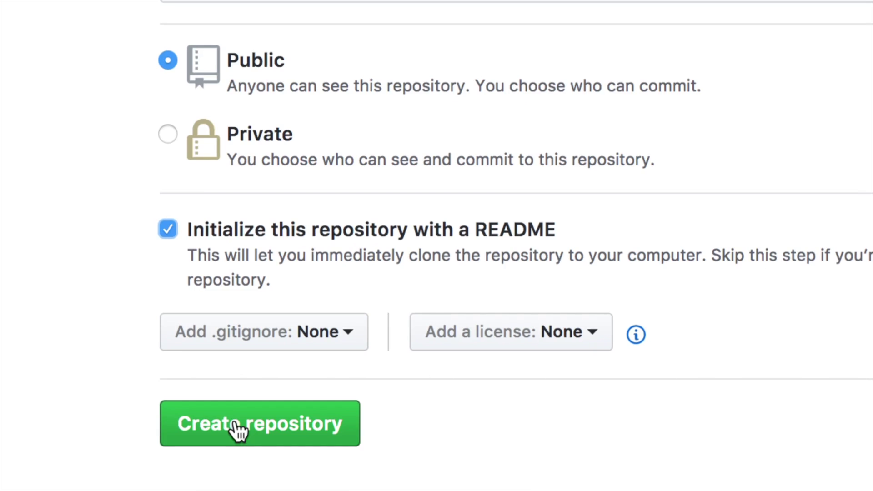
pyautogui.click(237, 427)
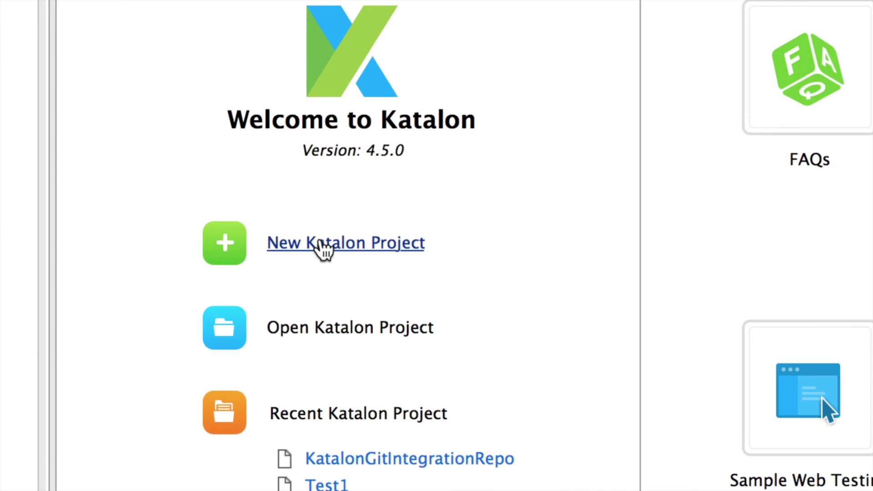
# Step: Create a new Katalon project named KatalonGitTest from the welcome page
pyautogui.click(321, 248)
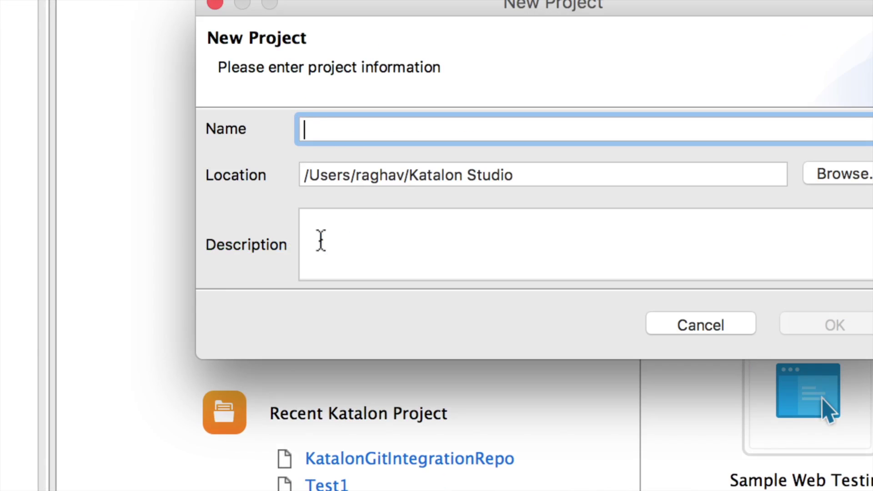
pyautogui.write('Kat')
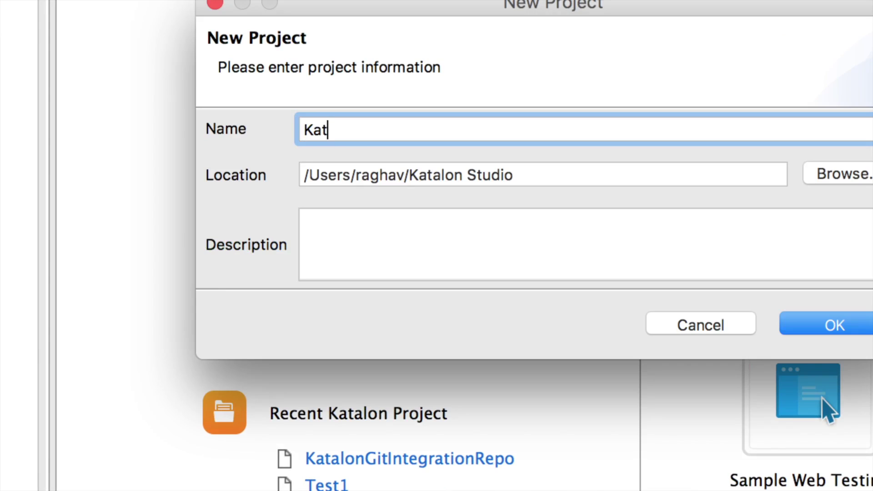
pyautogui.write('alonGitTest')
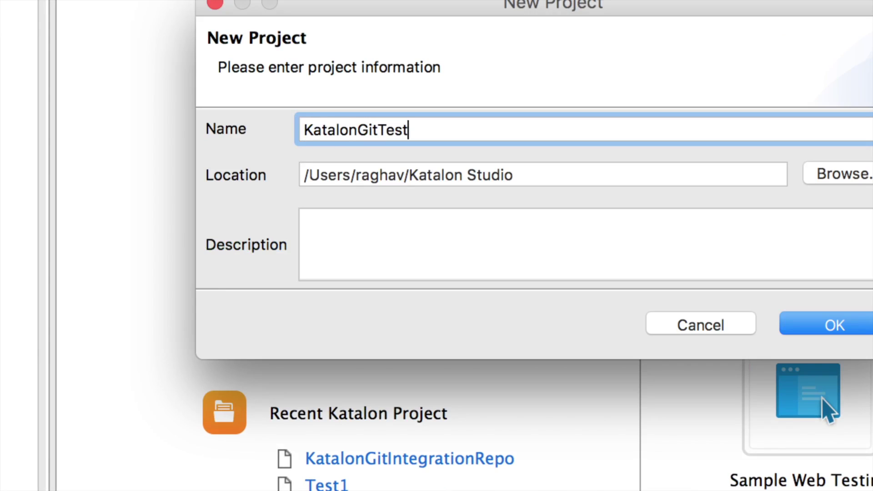
pyautogui.click(837, 327)
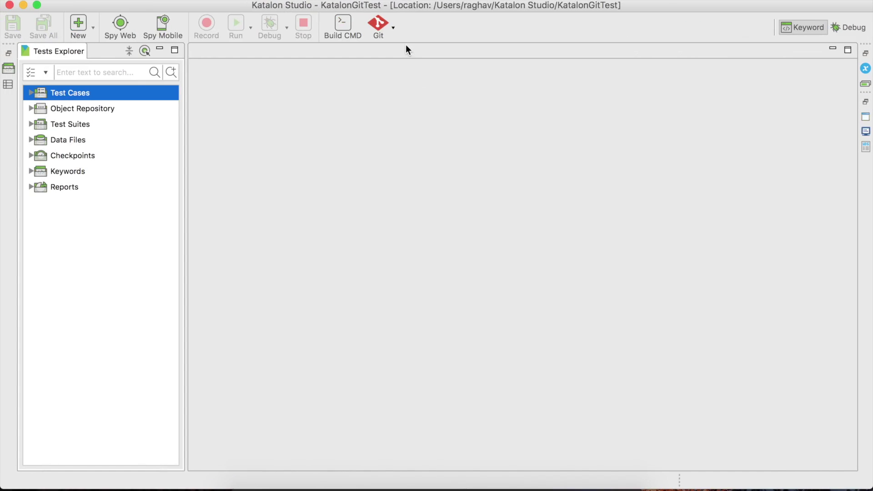
# Step: Start a Git project clone and paste KatalonGitTest1's HTTPS clone URL from GitHub
pyautogui.click(393, 27)
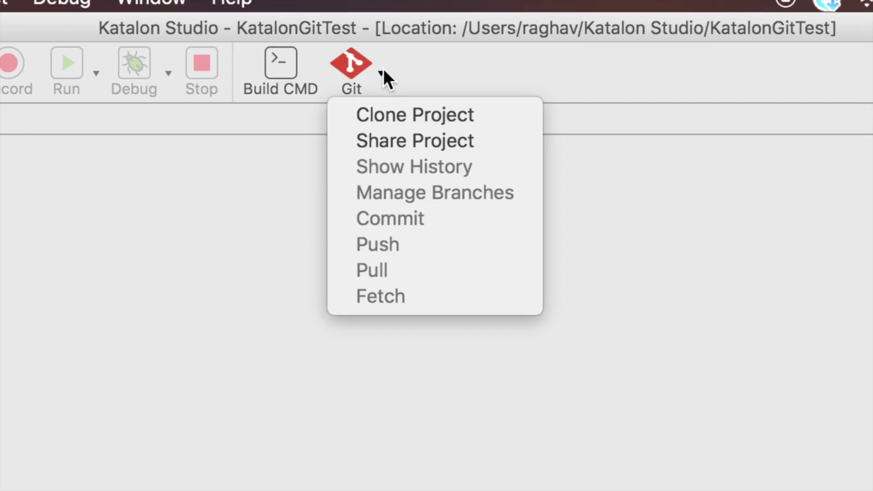
pyautogui.click(390, 123)
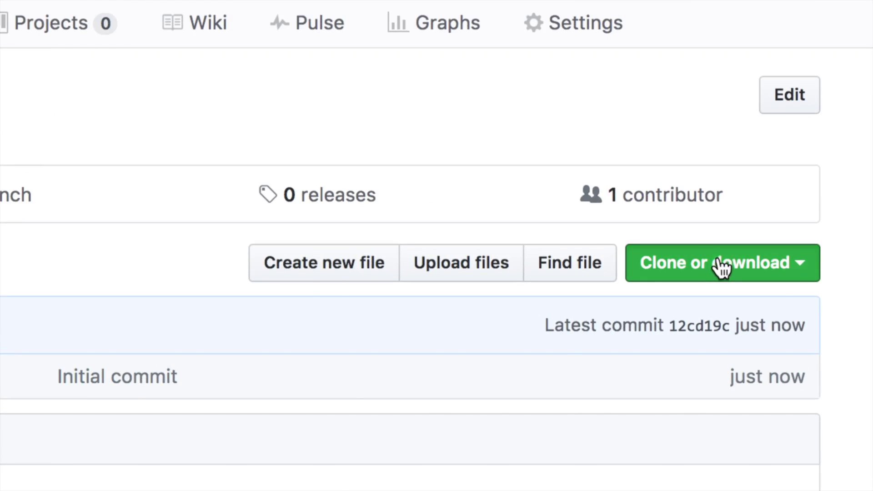
pyautogui.click(721, 268)
pyautogui.click(571, 399)
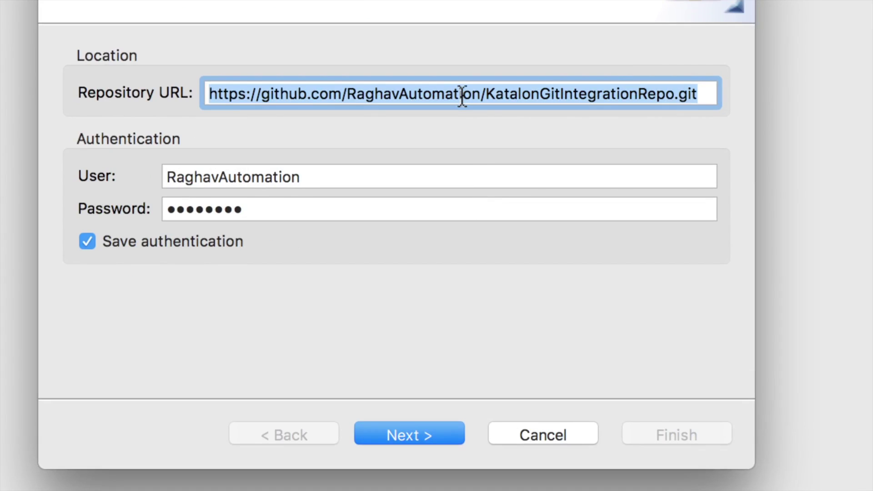
pyautogui.click(470, 151)
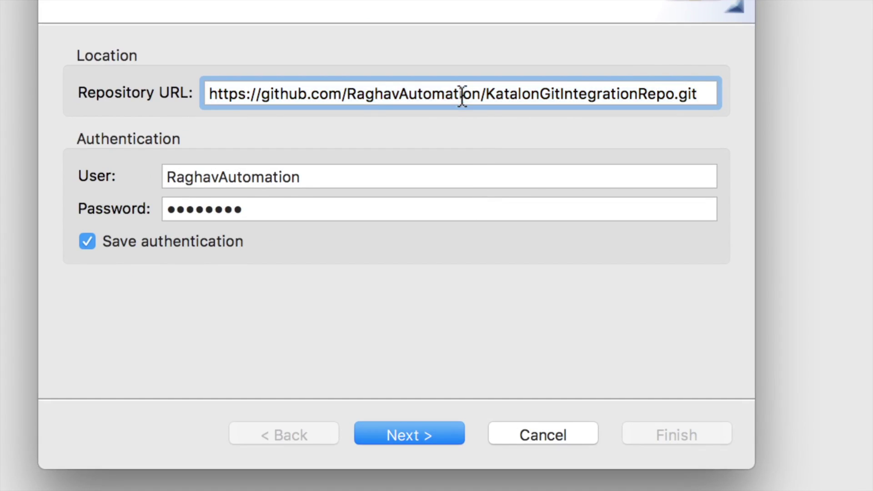
pyautogui.press('super+a')
pyautogui.write('https://github.com/RaghavAutomation/KatalonGitTest1.git')
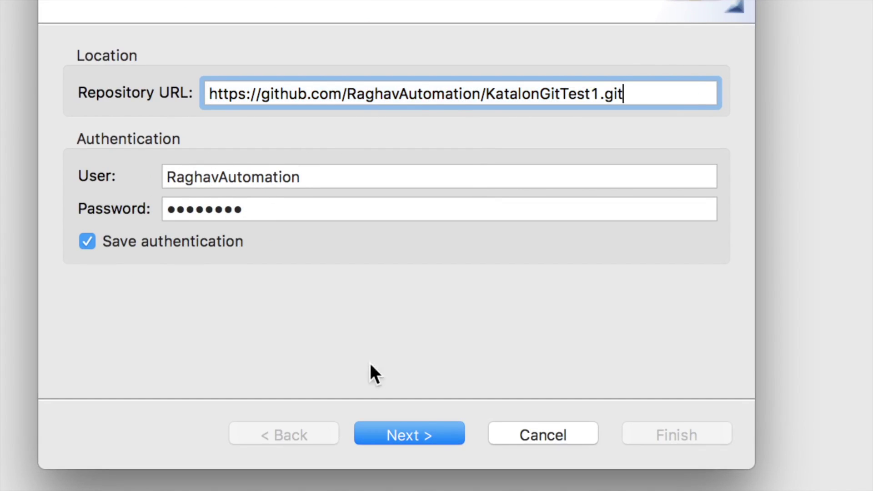
# Step: Keep the master branch and finish cloning into the local git folder
pyautogui.click(433, 433)
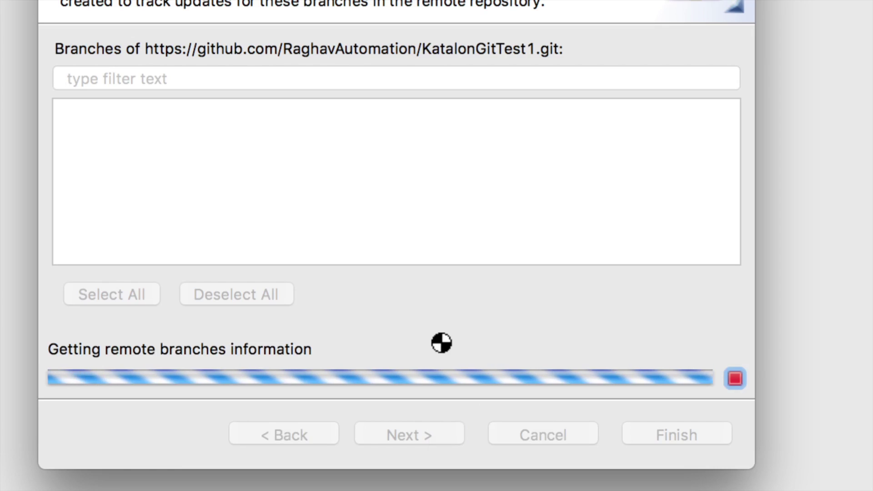
pyautogui.click(419, 432)
pyautogui.click(661, 431)
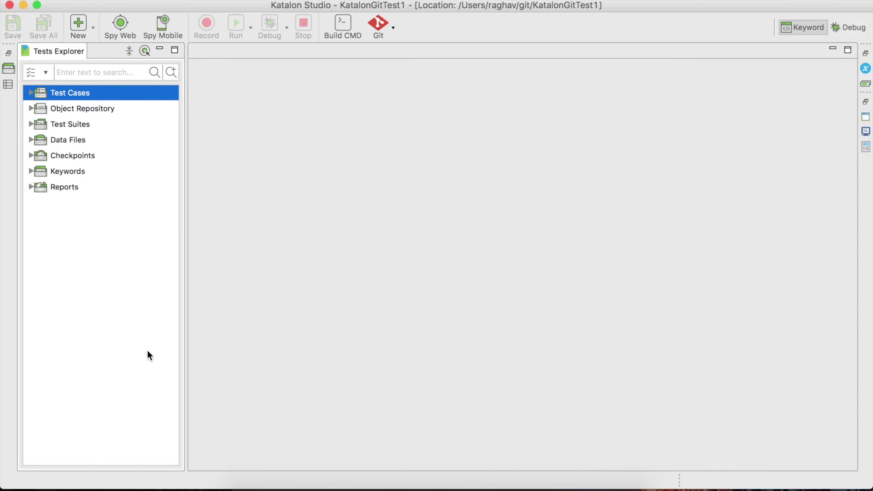
# Step: Stage all six unstaged project files in the Git Staging view
pyautogui.click(392, 28)
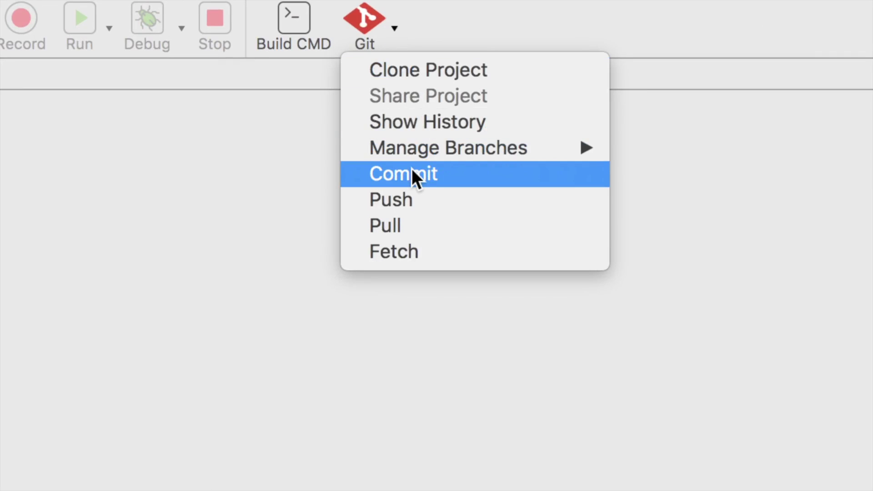
pyautogui.click(411, 172)
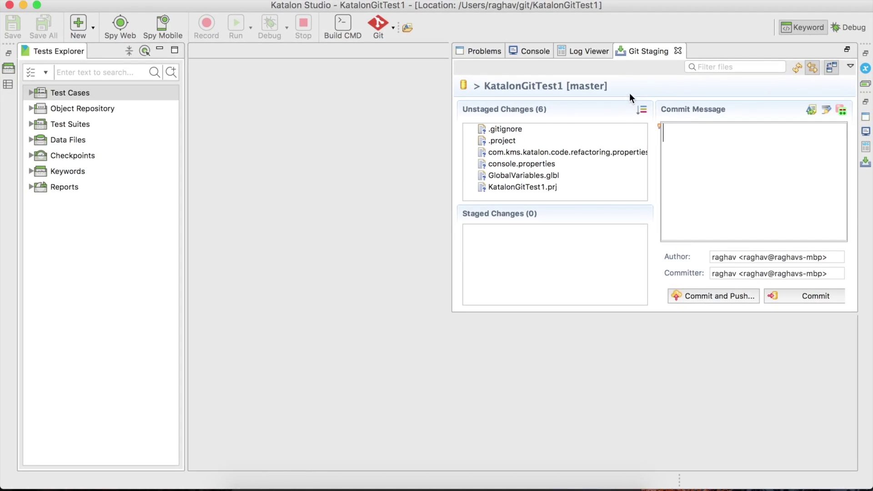
pyautogui.doubleClick(648, 50)
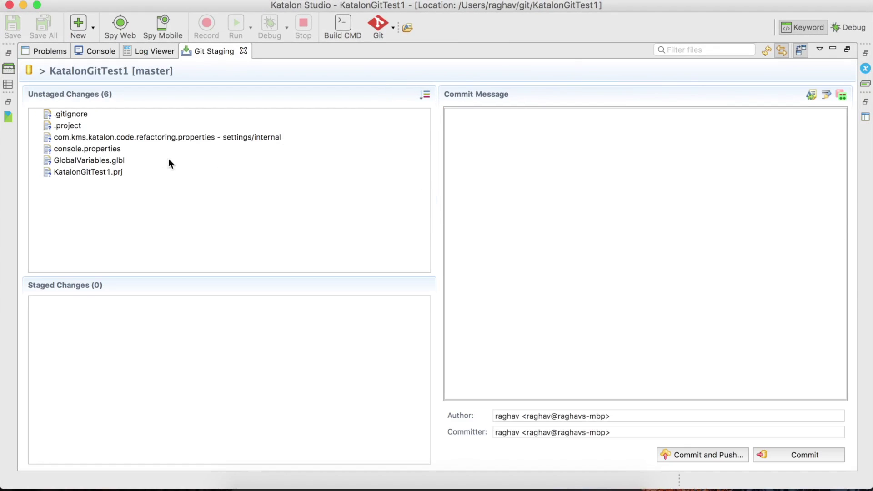
pyautogui.click(156, 153)
pyautogui.press('super+a')
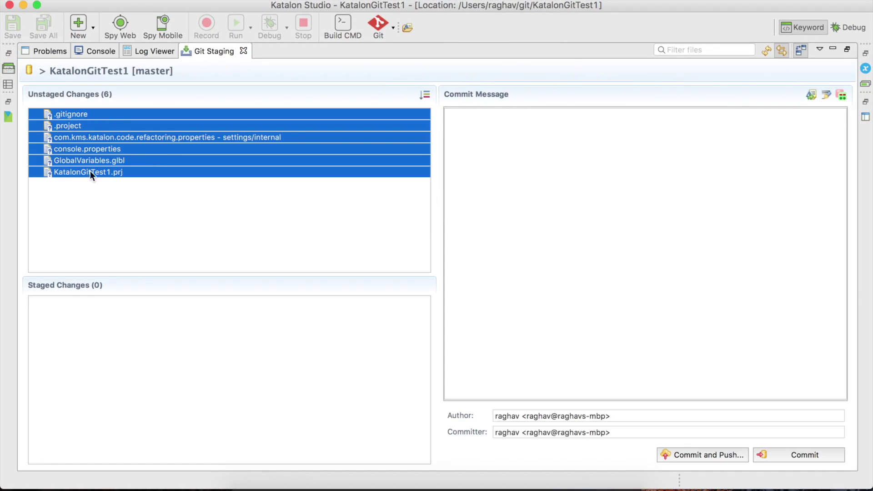
pyautogui.moveTo(83, 150); pyautogui.dragTo(80, 346)
# Step: Commit with message 'adding project' and push it to GitHub
pyautogui.click(506, 195)
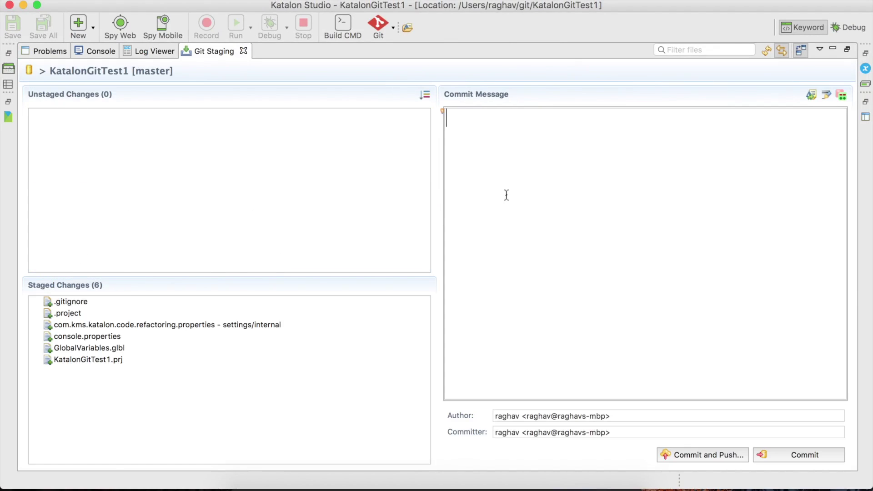
pyautogui.write('adding pro')
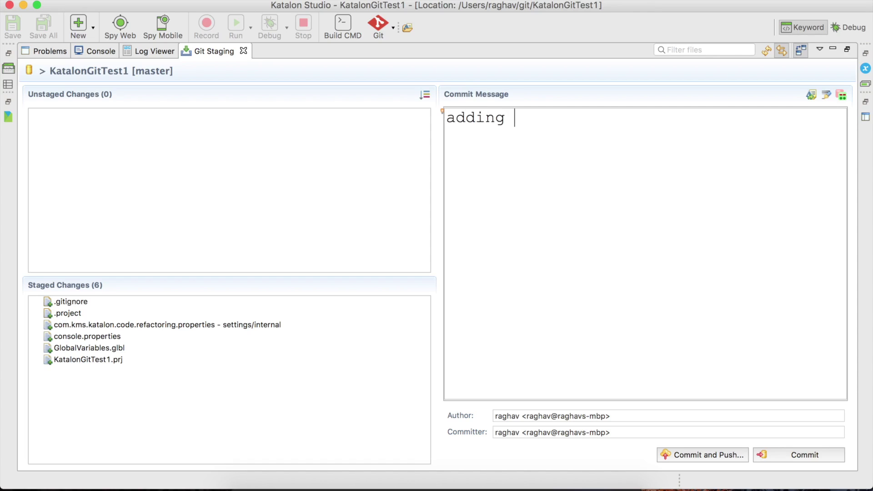
pyautogui.write('ject')
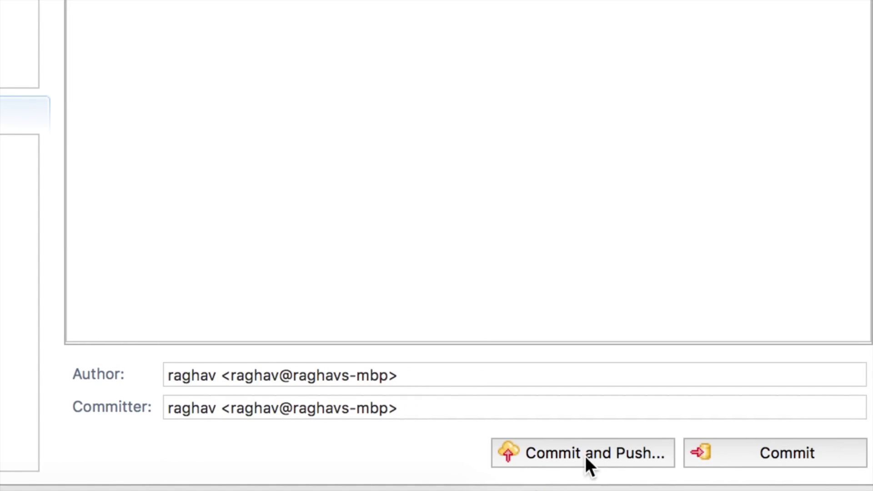
pyautogui.click(591, 451)
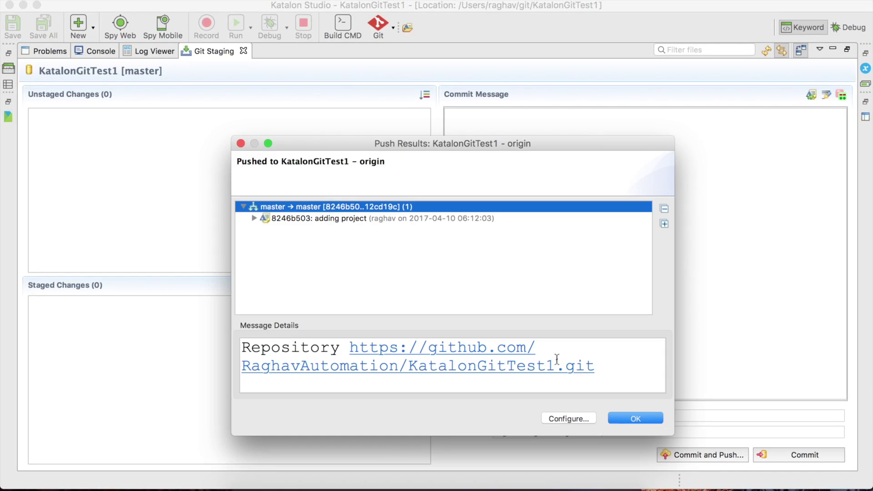
pyautogui.click(619, 418)
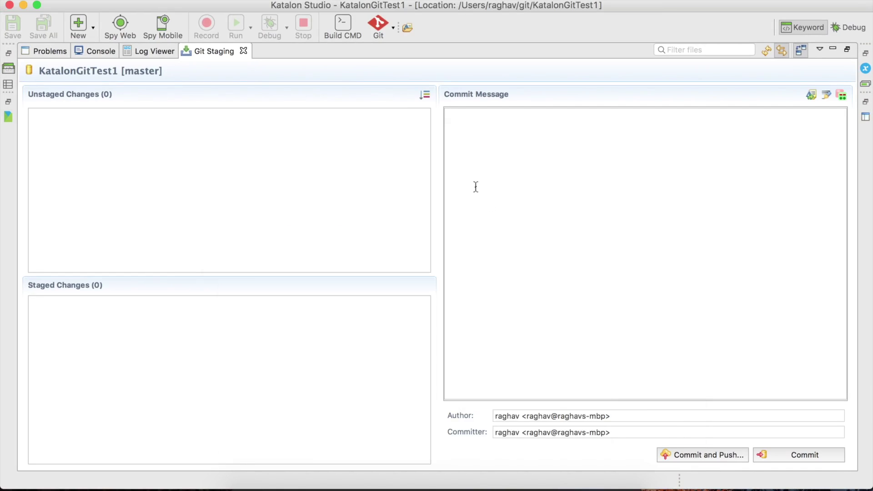
# Step: Reload the KatalonGitTest1 GitHub page and review its commit list and pushed files
pyautogui.doubleClick(206, 53)
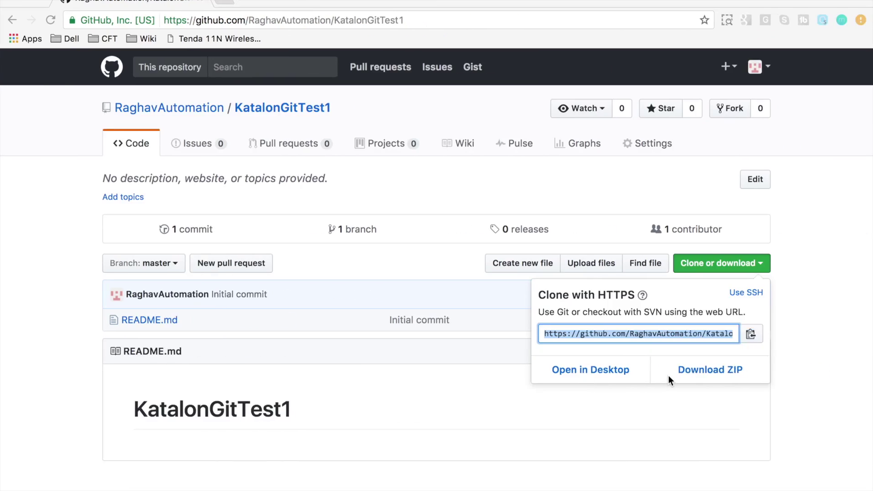
pyautogui.click(301, 107)
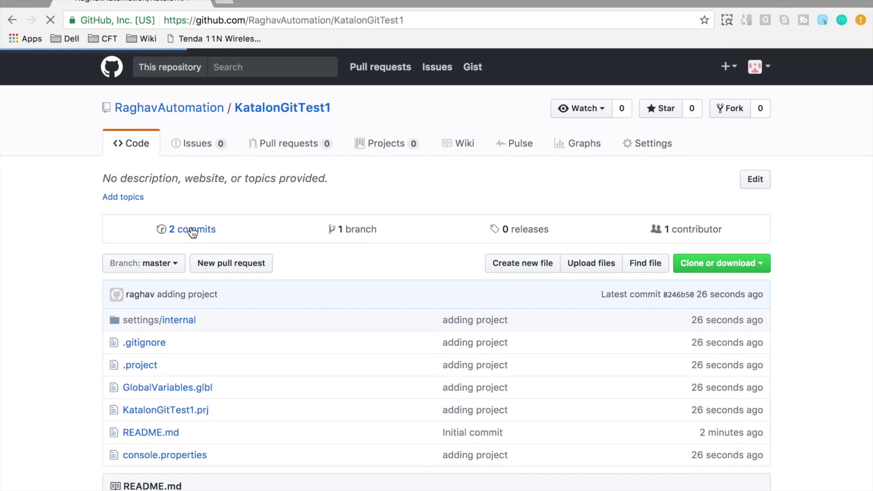
pyautogui.click(191, 228)
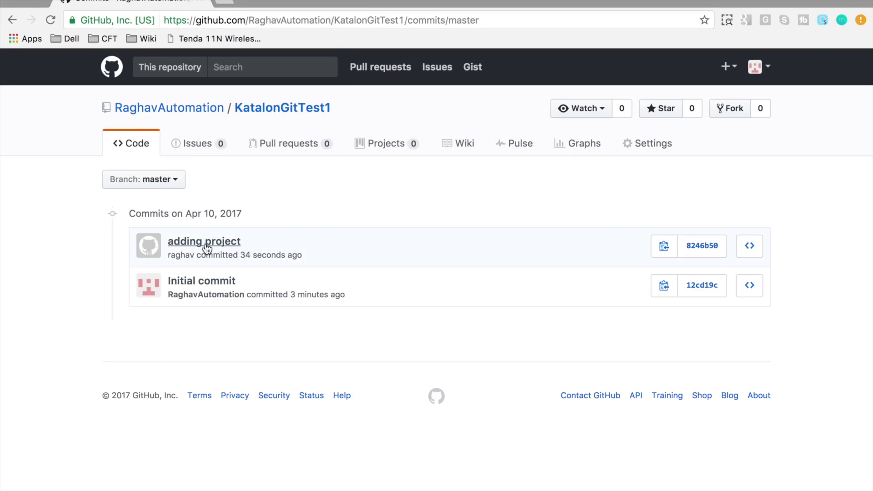
pyautogui.click(295, 114)
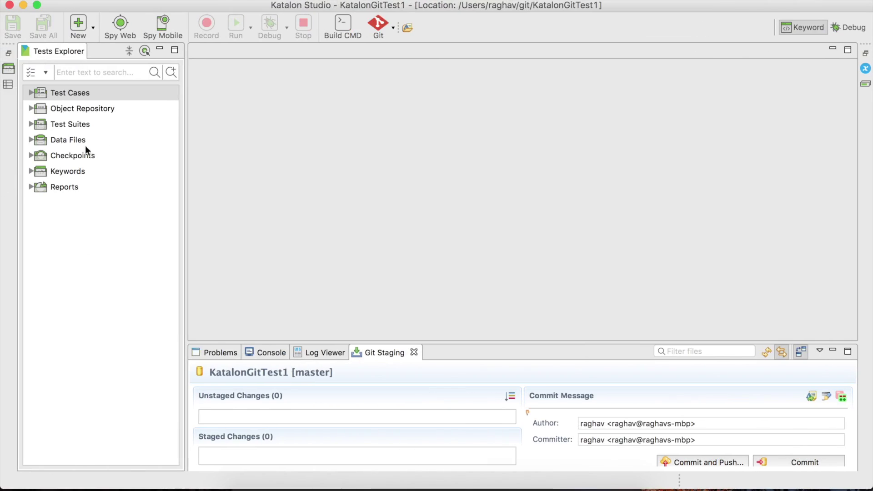
# Step: Create a new test case named 'Test 1 by Tom' in the Test Cases folder
pyautogui.click(87, 91)
pyautogui.click(93, 27)
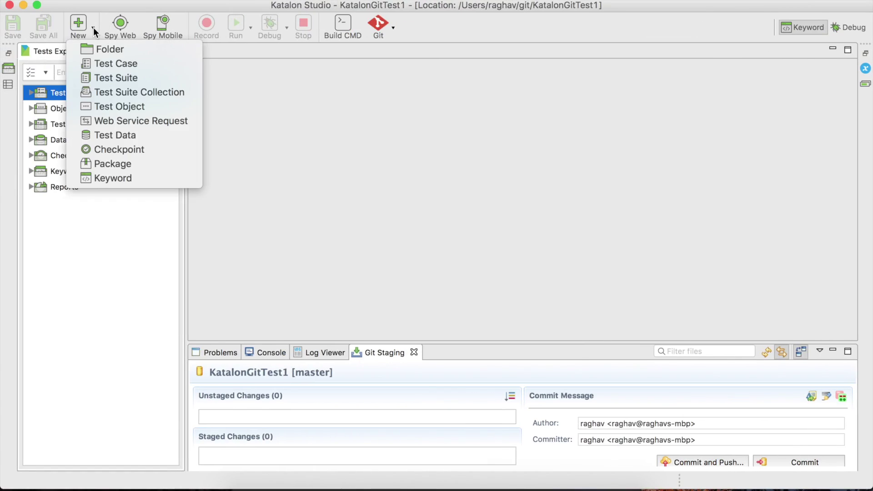
pyautogui.click(113, 100)
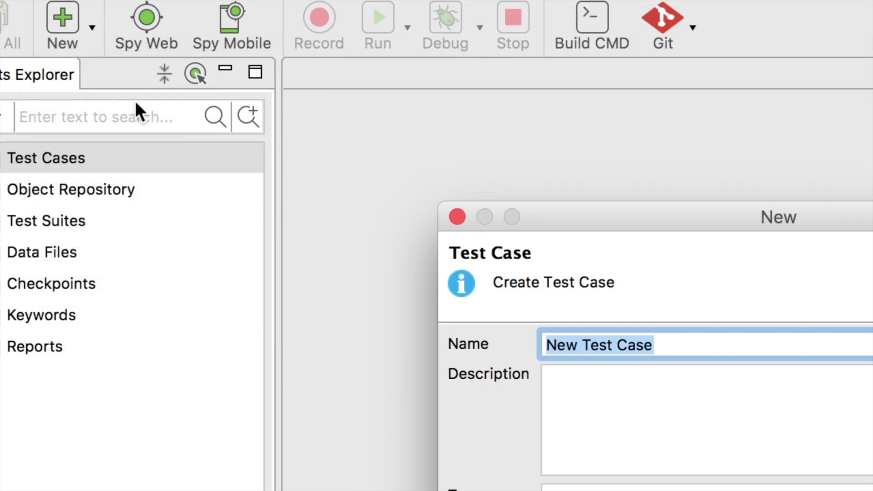
pyautogui.write('Test 1 by')
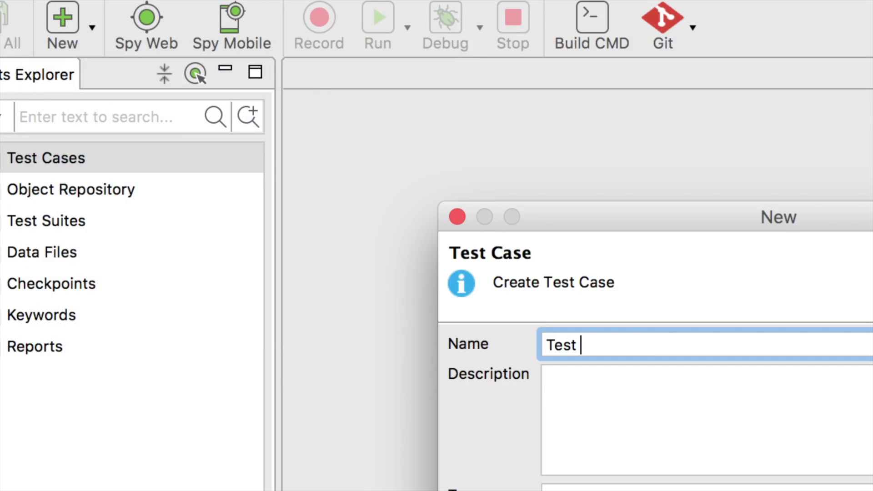
pyautogui.write(' Tom')
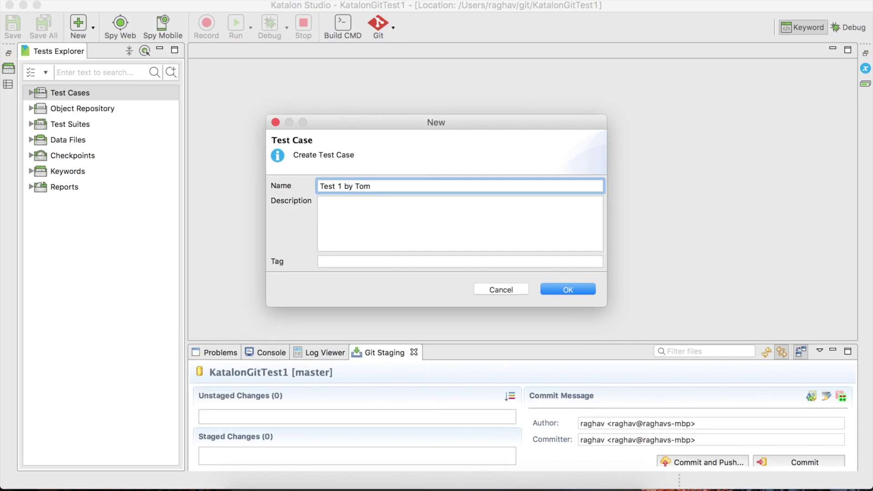
pyautogui.press('Return')
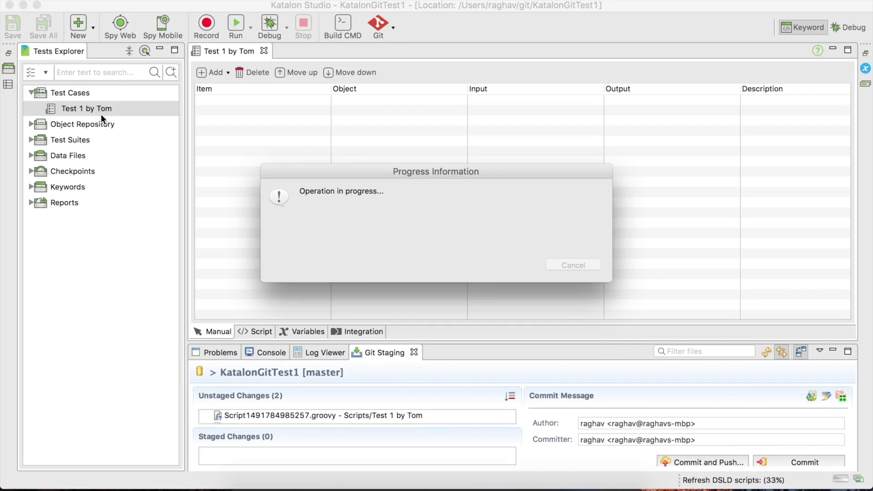
pyautogui.click(393, 28)
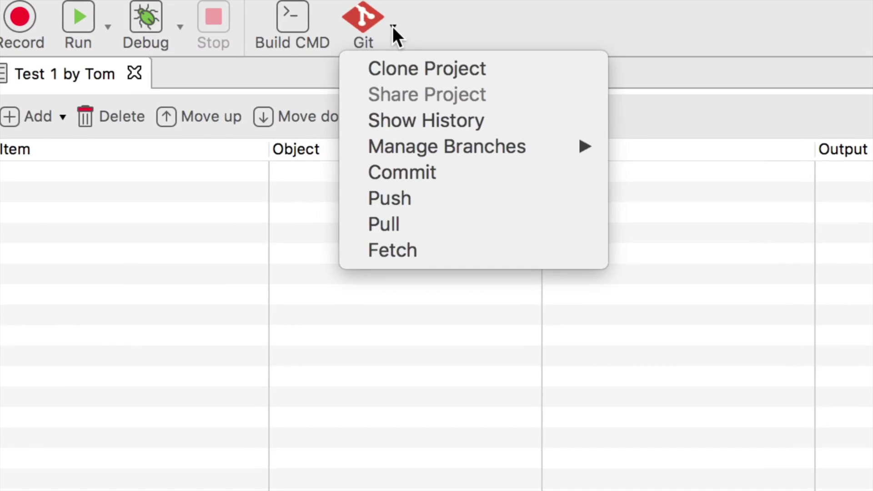
# Step: Stage the Test 1 by Tom script and .tc files for commit
pyautogui.click(400, 171)
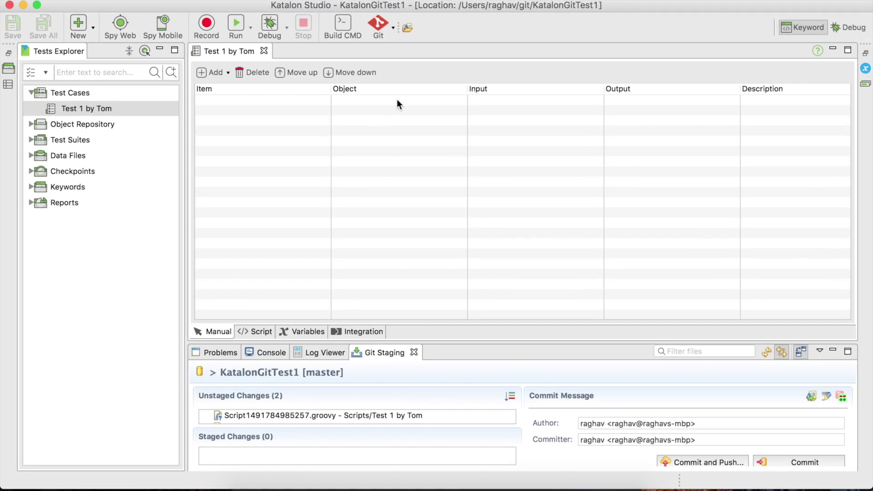
pyautogui.doubleClick(374, 349)
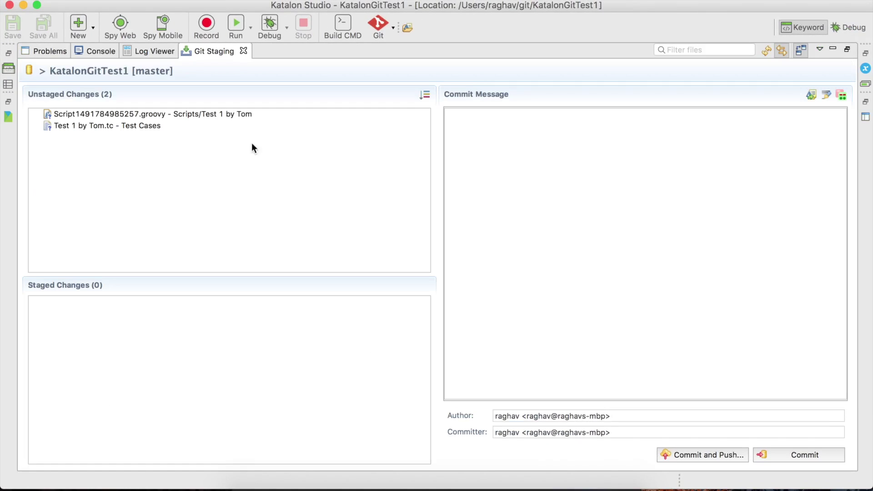
pyautogui.click(145, 114)
pyautogui.click(143, 125)
pyautogui.click(142, 114)
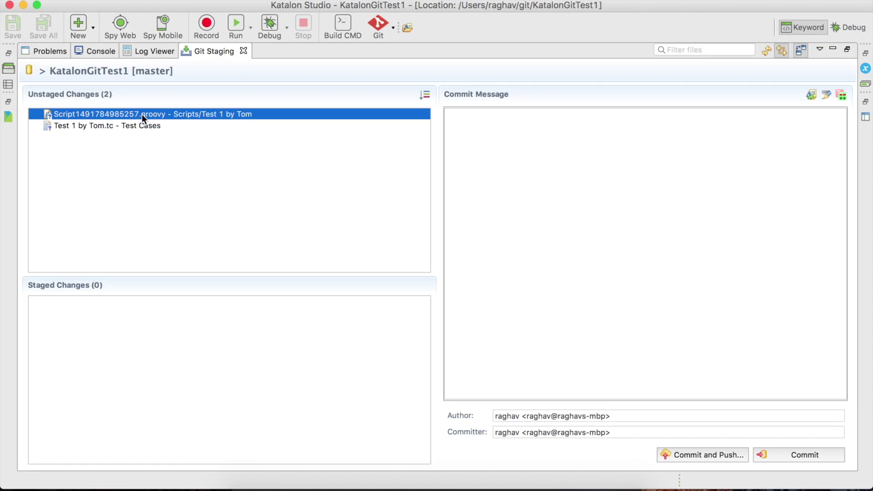
pyautogui.press('super+a')
pyautogui.moveTo(142, 118); pyautogui.dragTo(142, 342)
# Step: Commit with message 'added Test 1' and push to origin master
pyautogui.click(557, 204)
pyautogui.write('added Test 1')
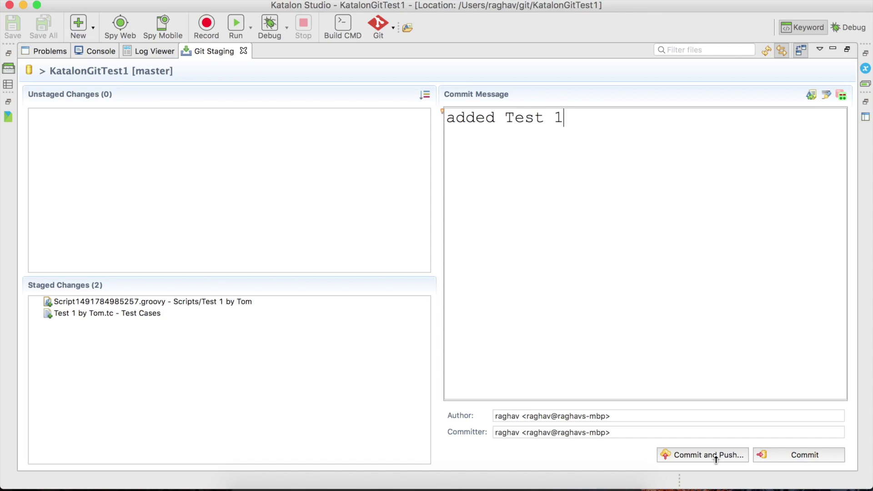
pyautogui.click(708, 457)
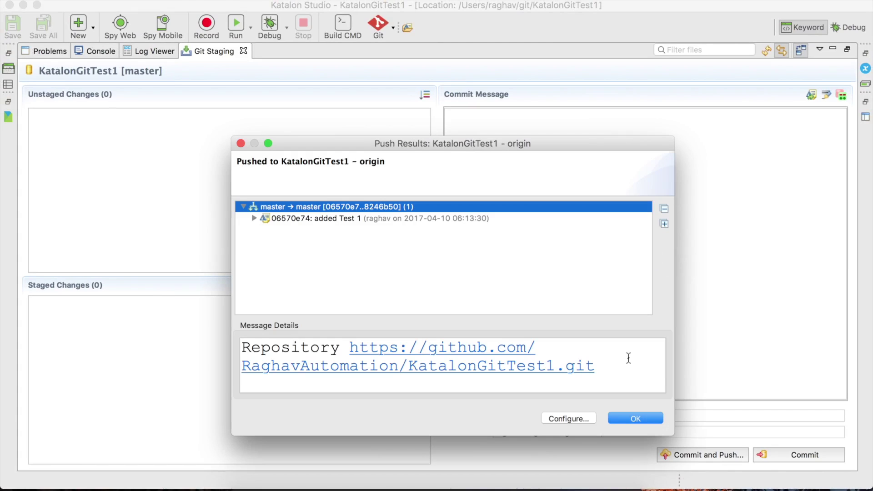
pyautogui.click(621, 415)
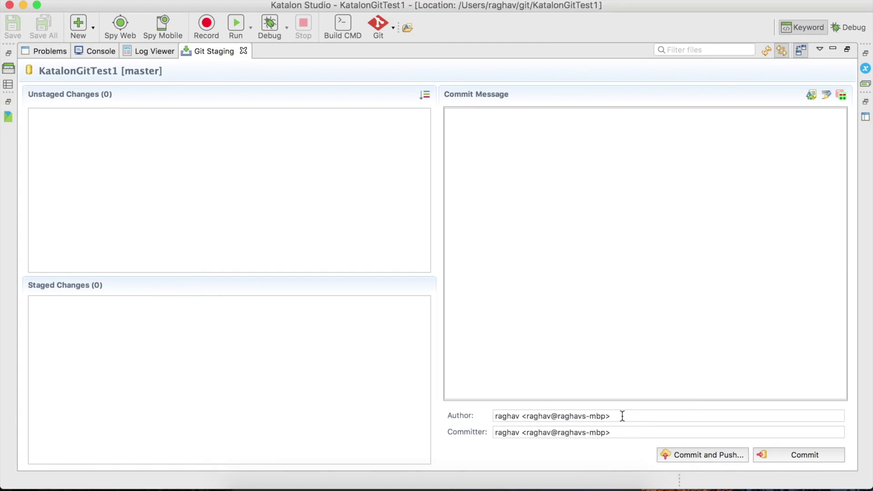
# Step: Reload the KatalonGitTest1 GitHub page and open its Test Cases folder
pyautogui.doubleClick(206, 51)
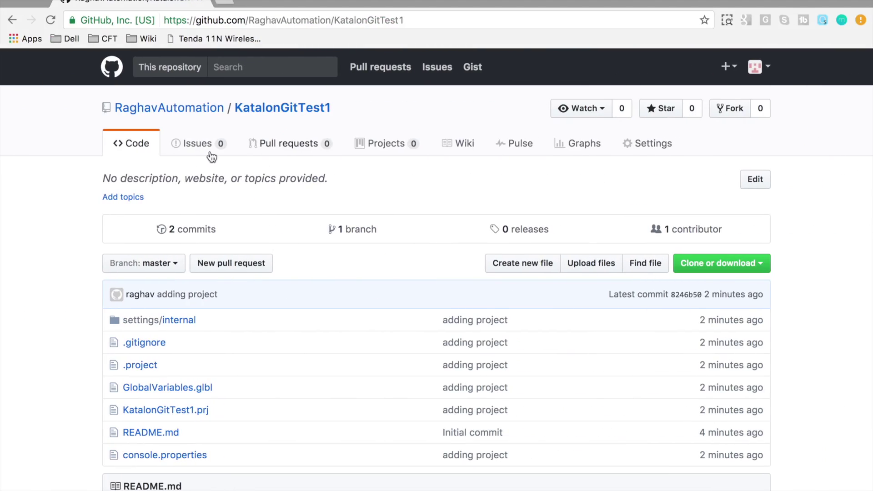
pyautogui.click(285, 109)
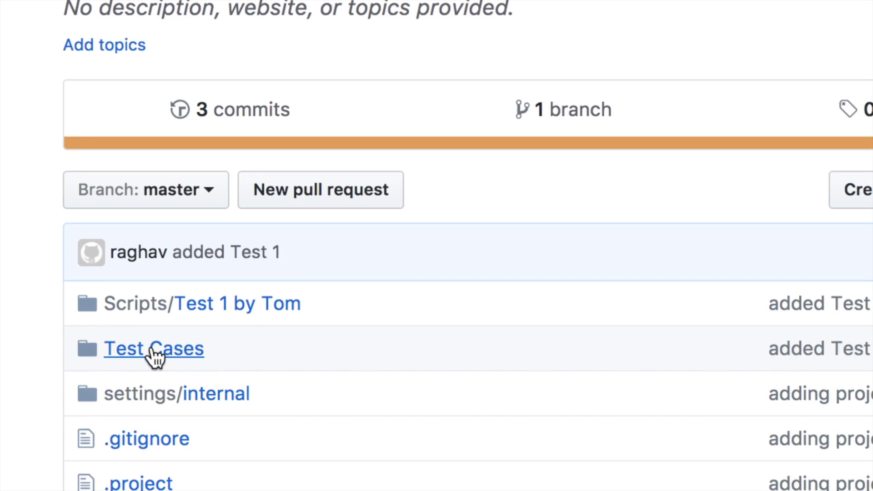
pyautogui.click(152, 350)
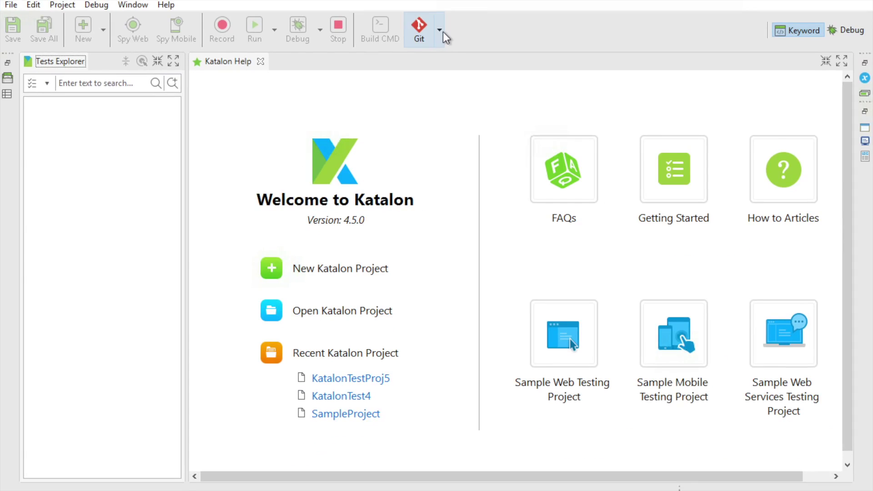
# Step: Start a Git project clone and fill in the KatalonGitTest1 GitHub clone URL
pyautogui.click(440, 29)
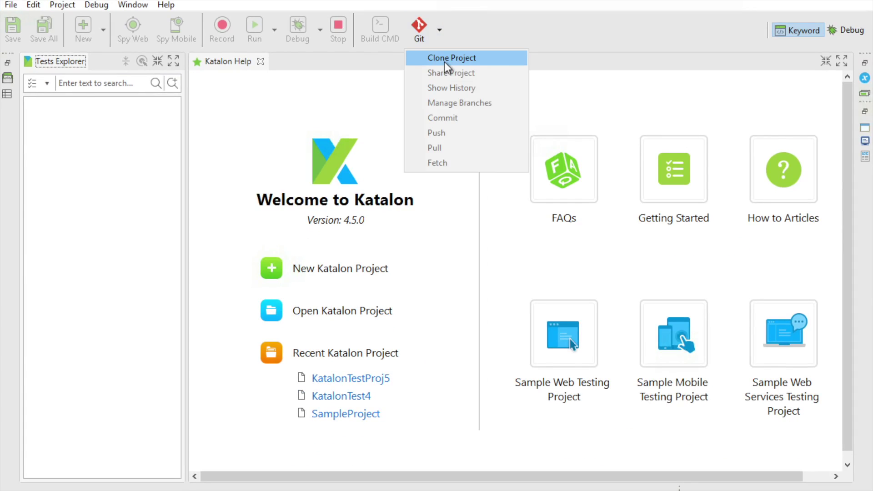
pyautogui.click(440, 36)
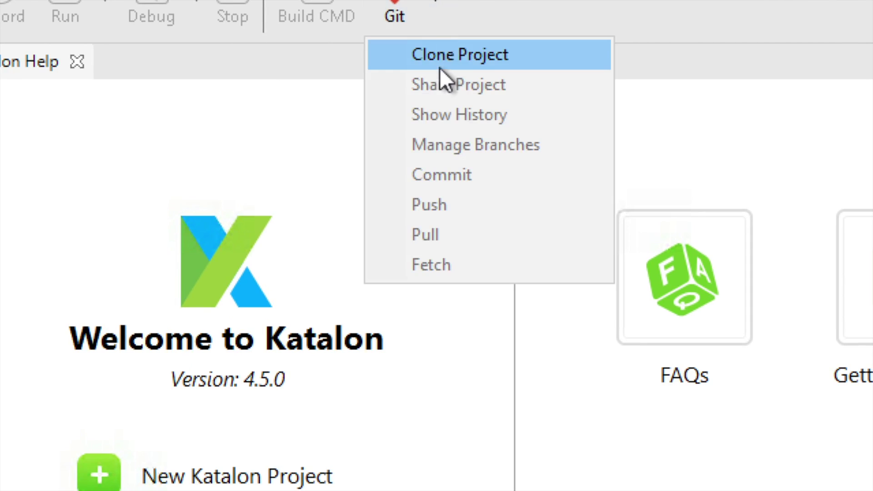
pyautogui.click(438, 57)
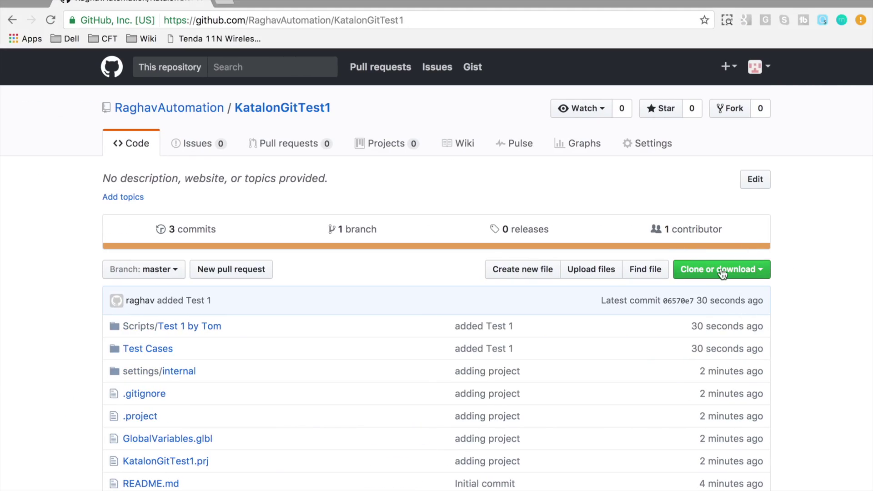
pyautogui.click(721, 269)
pyautogui.click(650, 337)
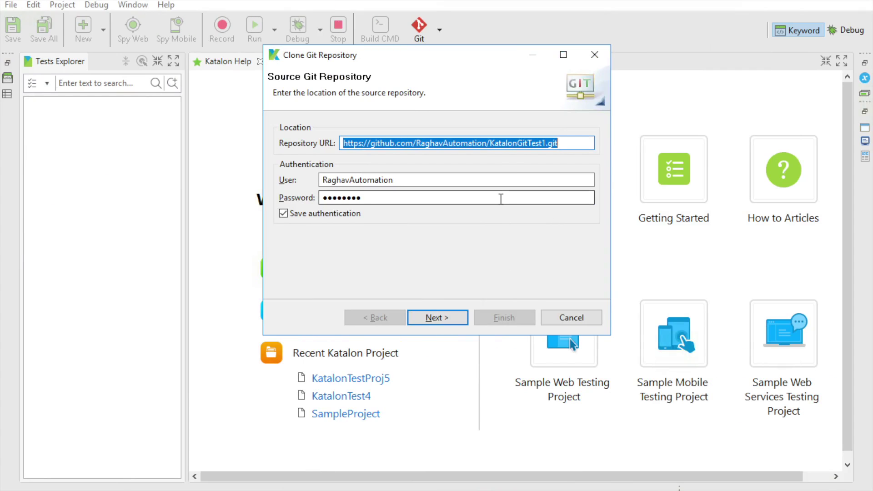
pyautogui.press('End')
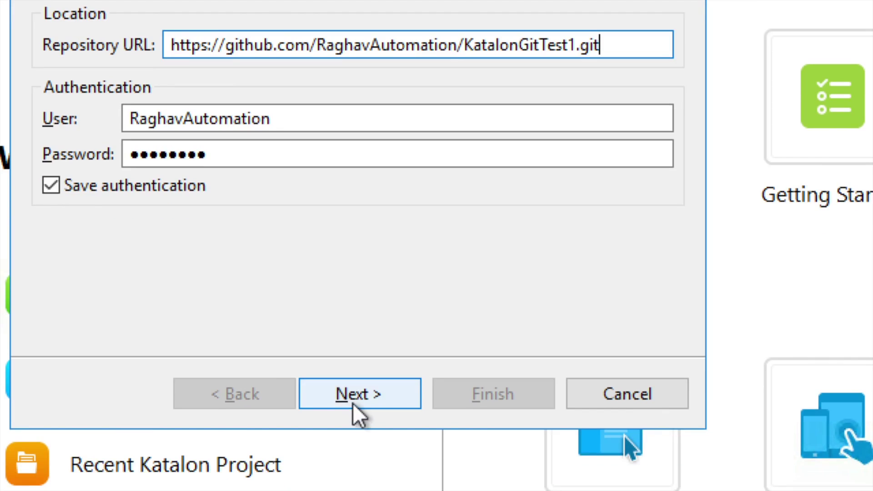
# Step: Keep master and destination C:\Users\Administrator\git\KatalonGitTest1, then finish cloning
pyautogui.click(356, 395)
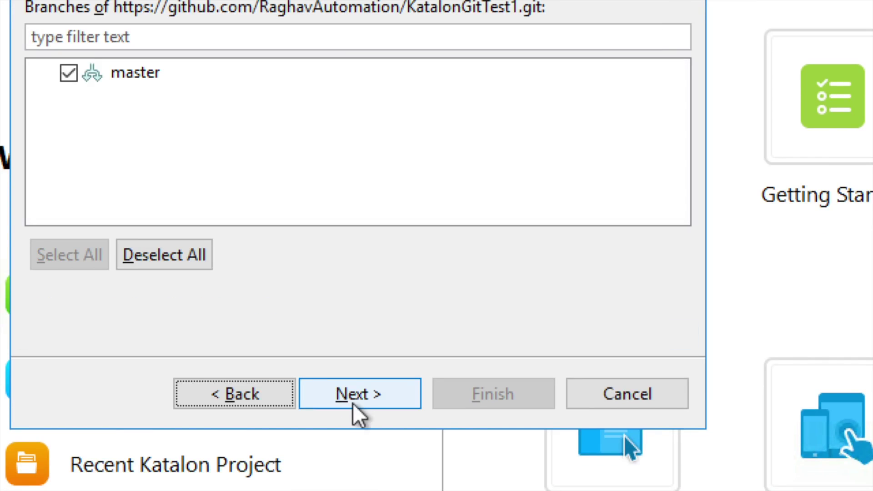
pyautogui.click(353, 397)
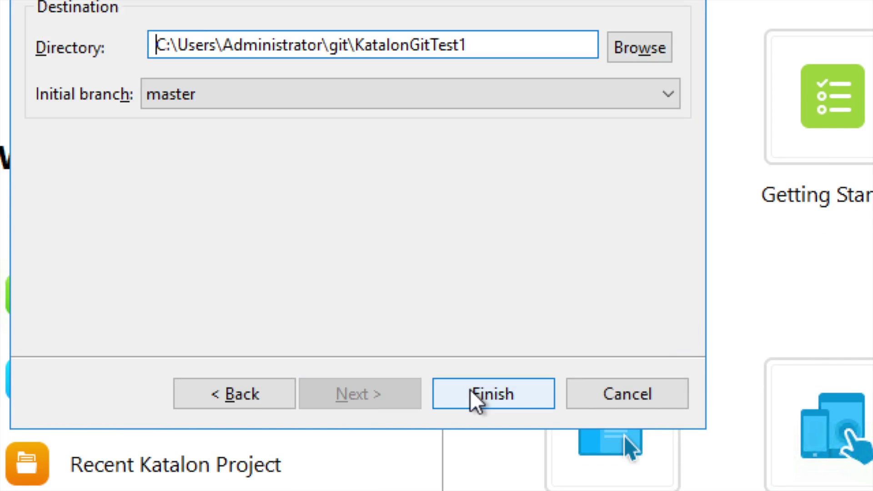
pyautogui.click(493, 394)
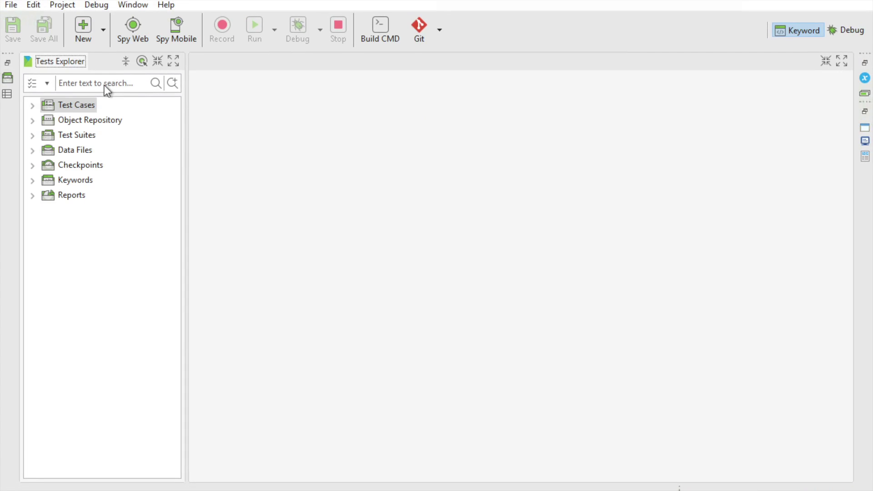
# Step: Create an empty test case named 'Test 2 by Kim' beside Test 1 by Tom in Test Cases
pyautogui.doubleClick(70, 103)
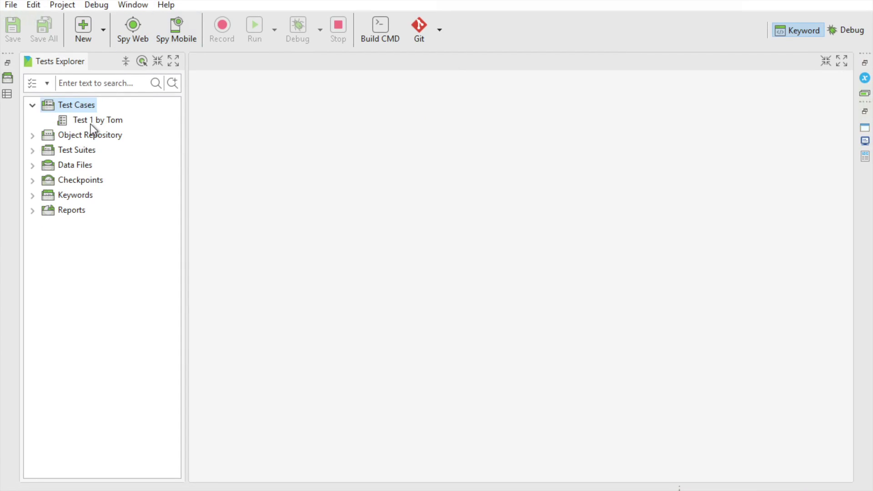
pyautogui.click(91, 124)
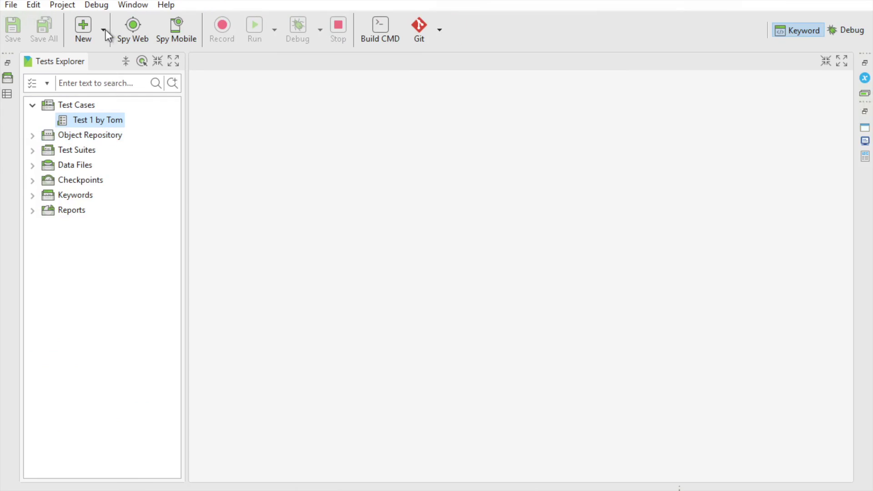
pyautogui.click(104, 29)
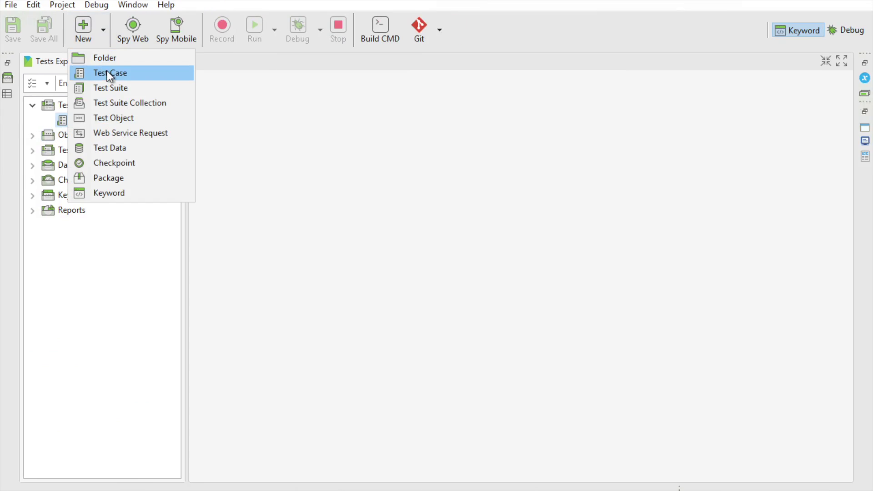
pyautogui.click(108, 72)
pyautogui.write('Test ')
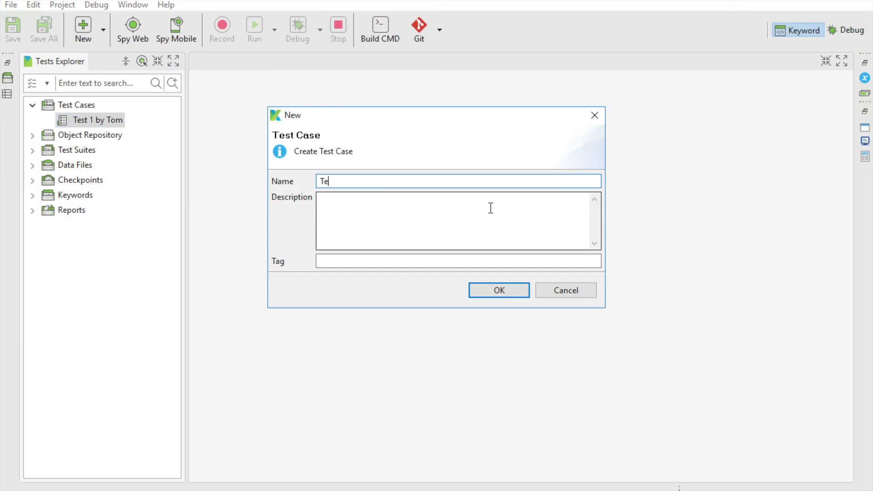
pyautogui.write('2 by Kim')
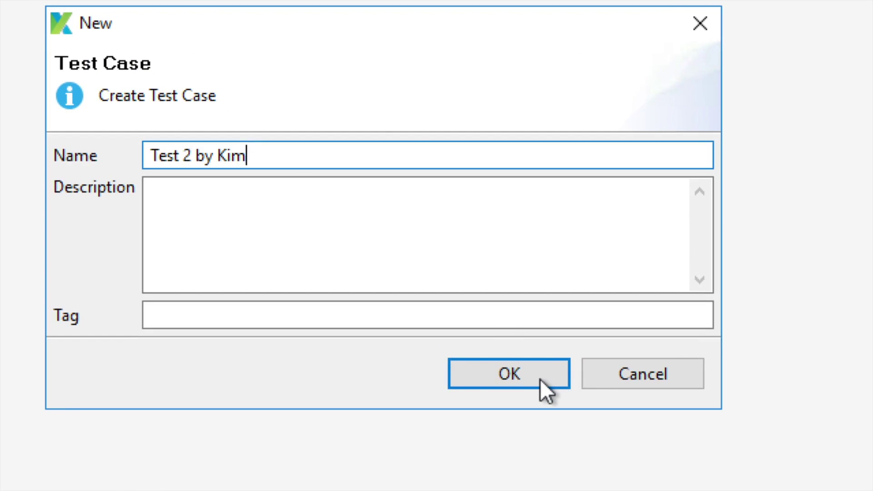
pyautogui.click(513, 293)
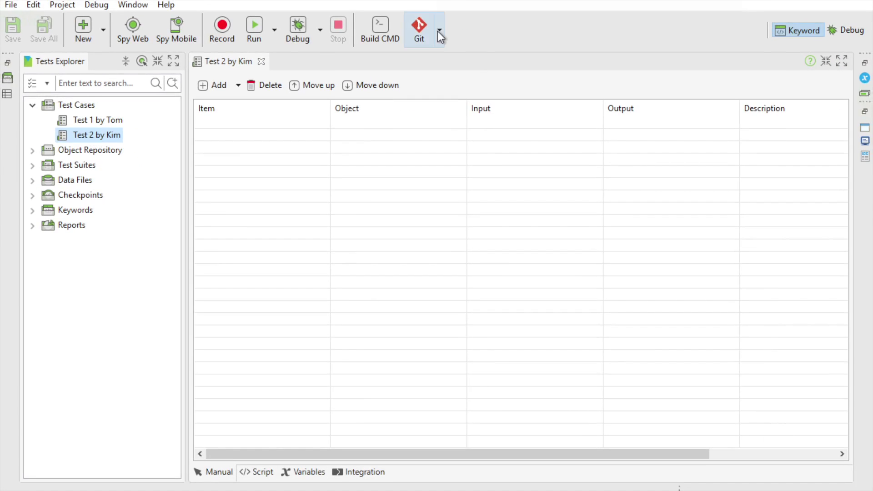
# Step: Stage all three changed test-case files, commit them as 'Test 2 Added', and push to origin master
pyautogui.click(439, 31)
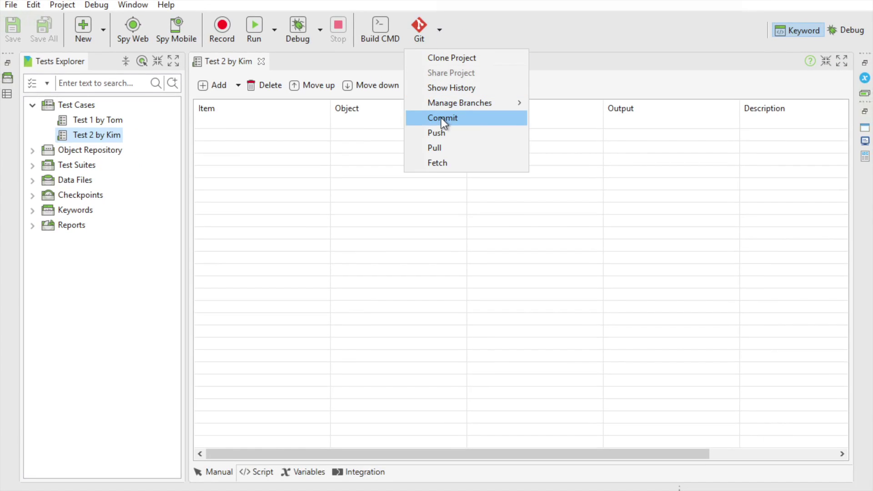
pyautogui.click(441, 117)
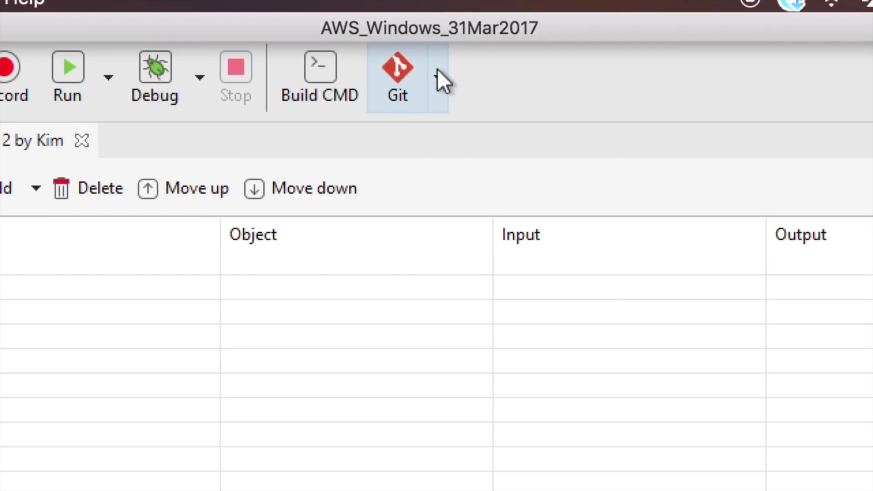
pyautogui.click(438, 77)
pyautogui.click(435, 246)
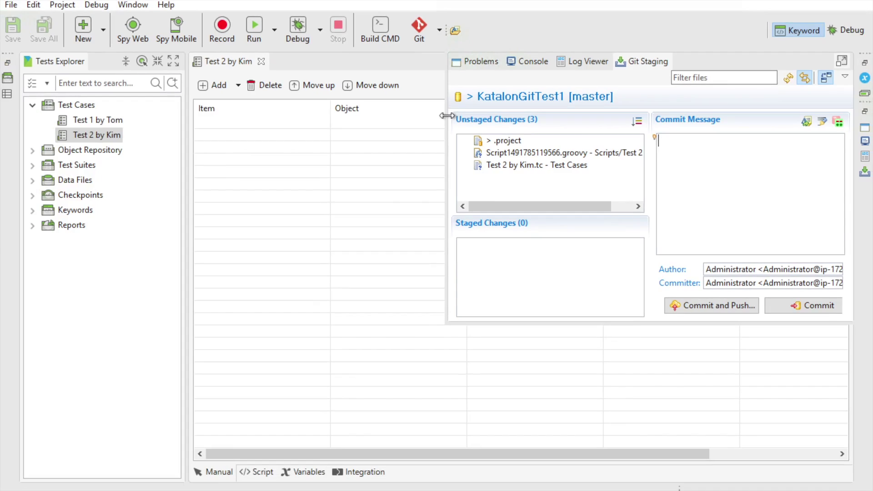
pyautogui.click(523, 157)
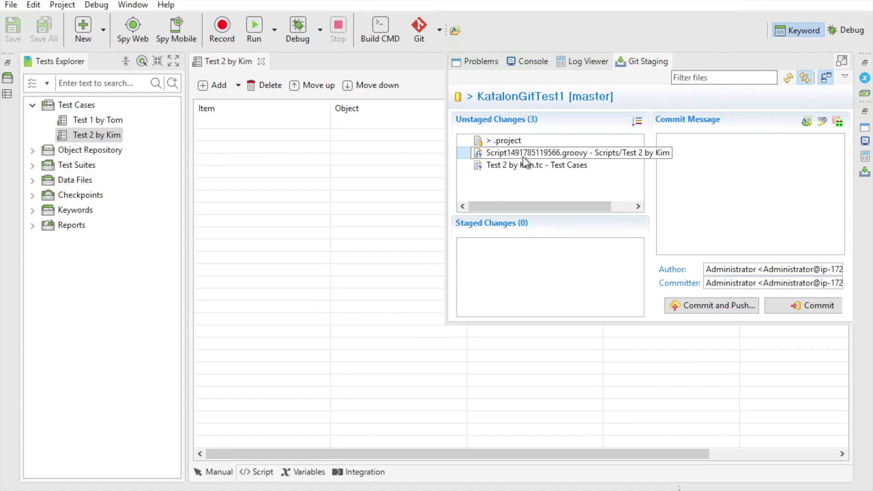
pyautogui.hotkey('ctrl', 'a')
pyautogui.moveTo(515, 160); pyautogui.dragTo(515, 273)
pyautogui.click(698, 201)
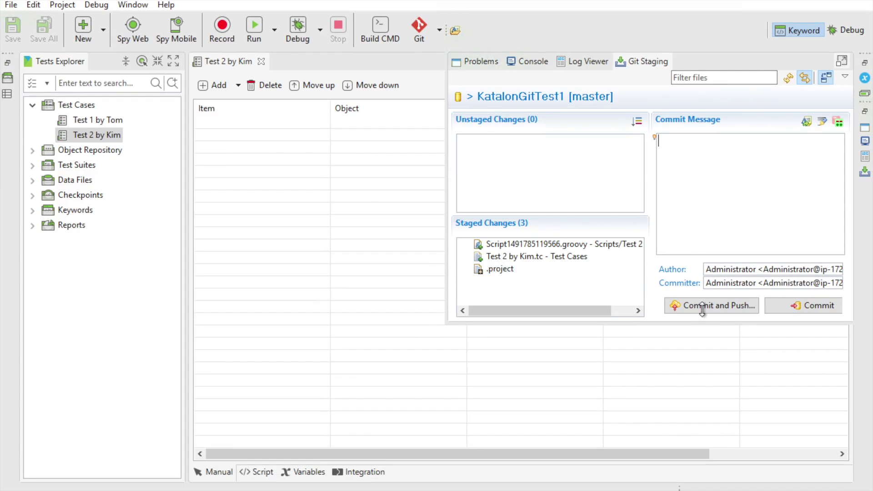
pyautogui.write('Test 2 Added')
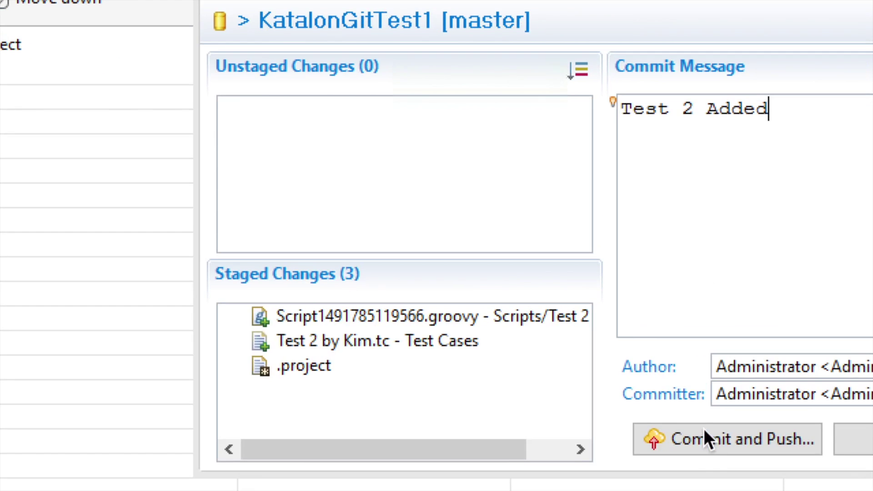
pyautogui.click(704, 446)
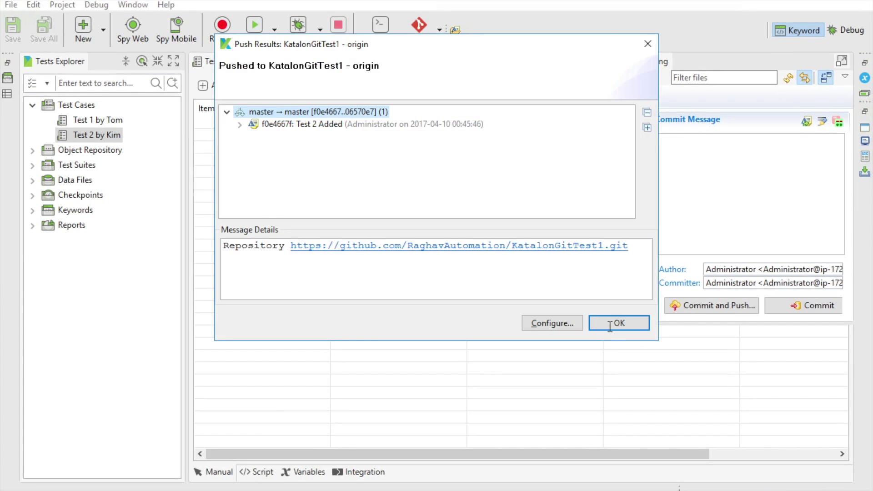
pyautogui.click(612, 326)
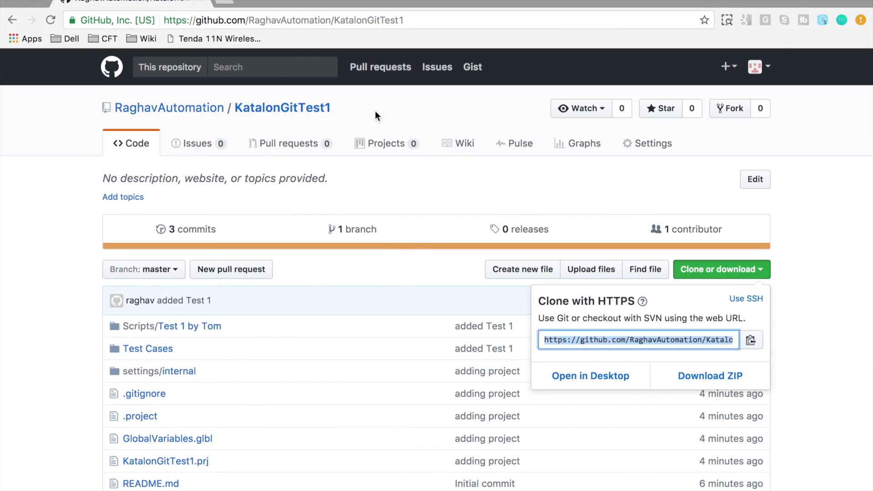
# Step: Reload the KatalonGitTest1 GitHub page and browse its Test Cases folder to verify the pushed commit
pyautogui.click(305, 109)
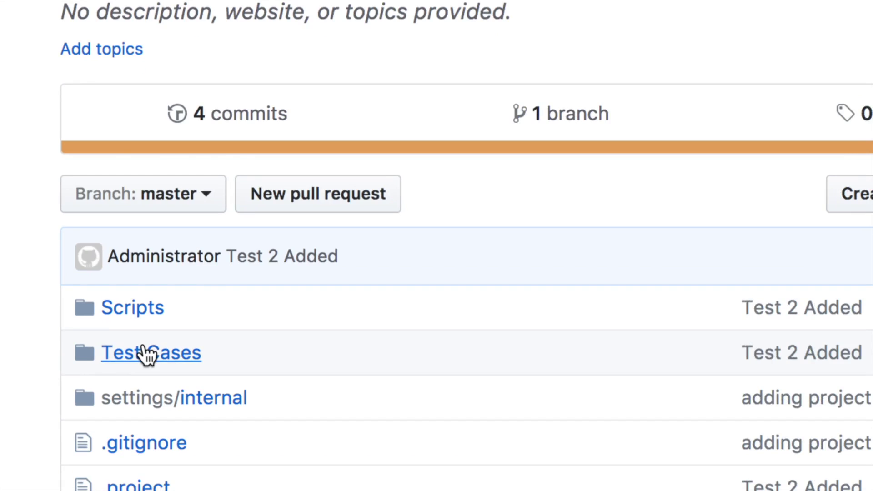
pyautogui.click(144, 353)
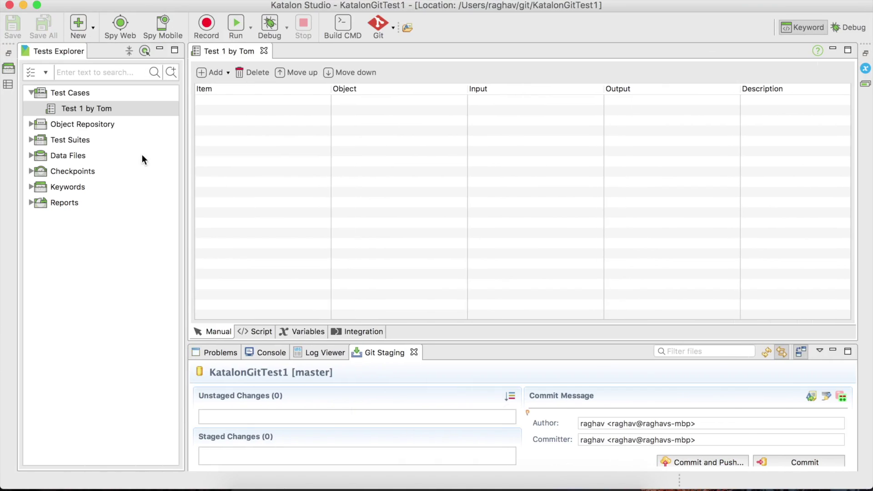
# Step: Pull remote branch master into the local KatalonGitTest1 project and close the Pull Result summary
pyautogui.click(110, 111)
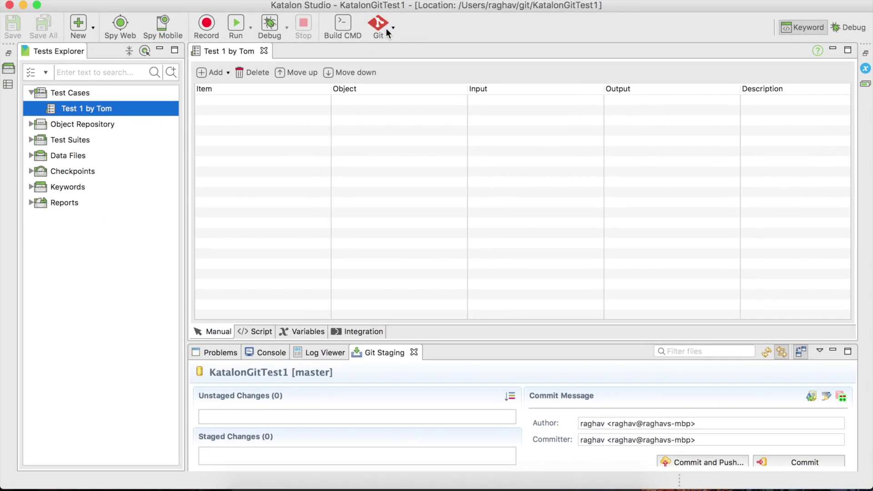
pyautogui.click(394, 27)
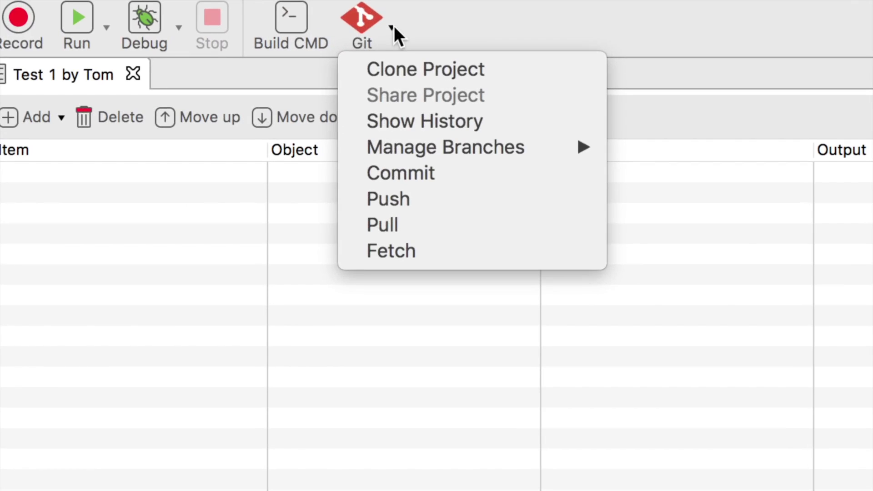
pyautogui.click(399, 223)
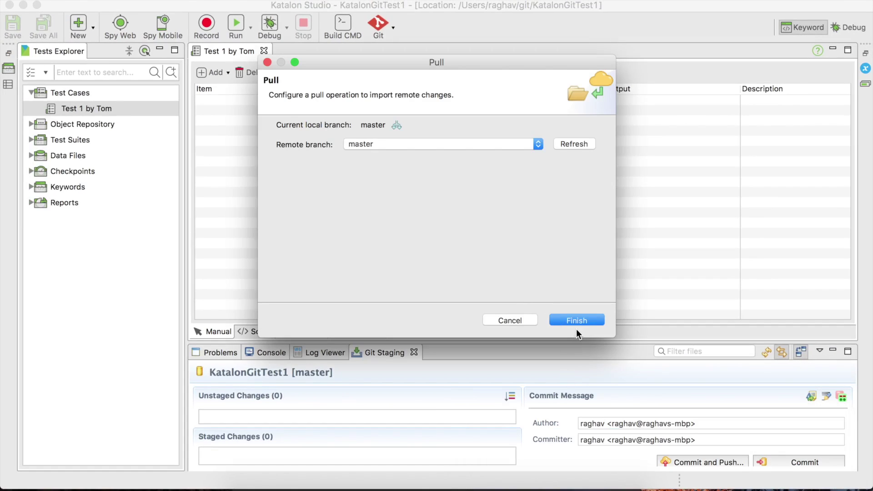
pyautogui.click(572, 322)
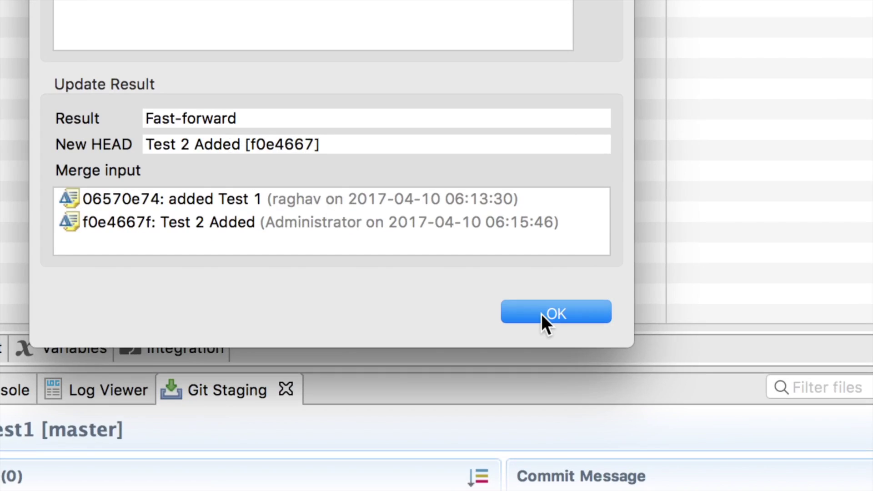
pyautogui.click(543, 316)
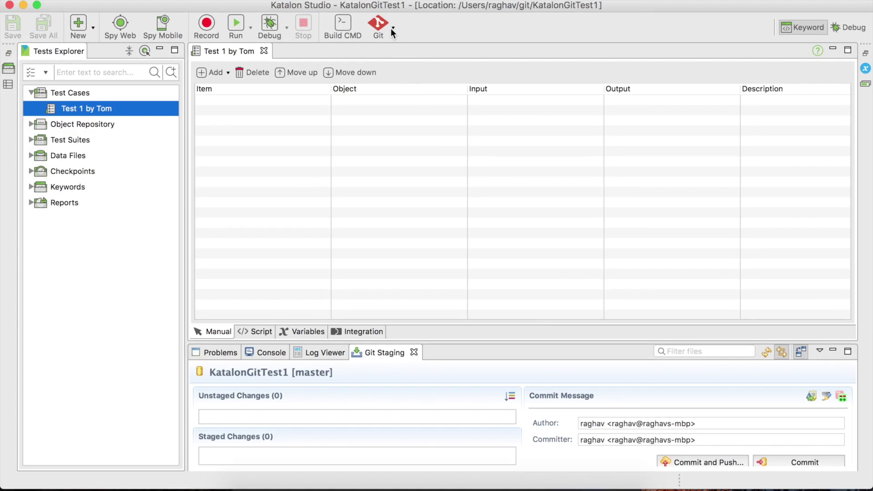
# Step: Check out local branch 'master f0e4667 Test 2 Added' and select the newly listed Test 2 by Kim
pyautogui.click(393, 26)
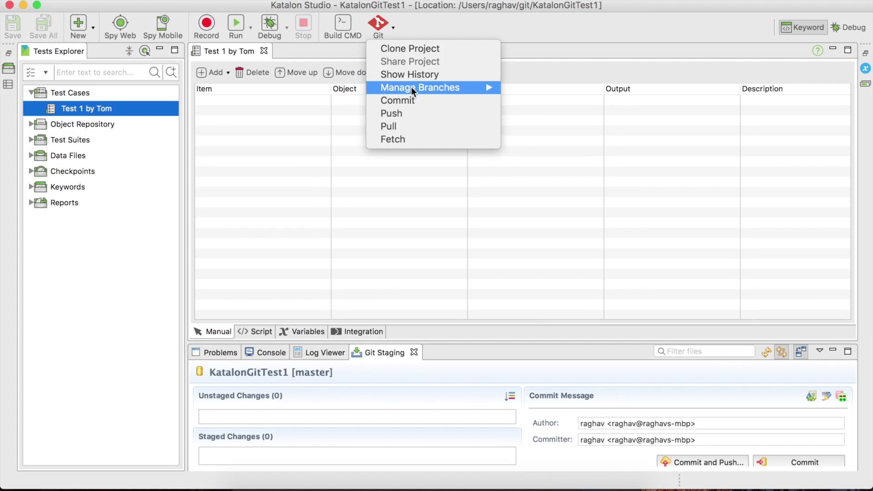
pyautogui.moveTo(412, 90)
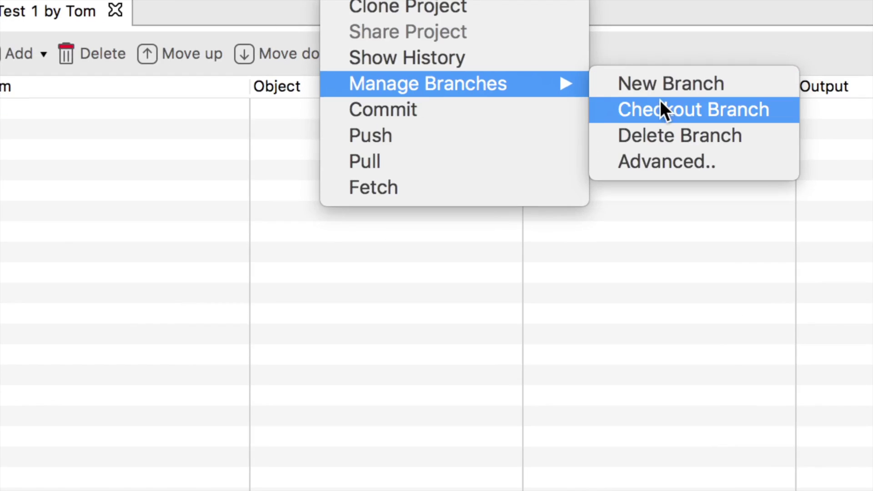
pyautogui.click(535, 100)
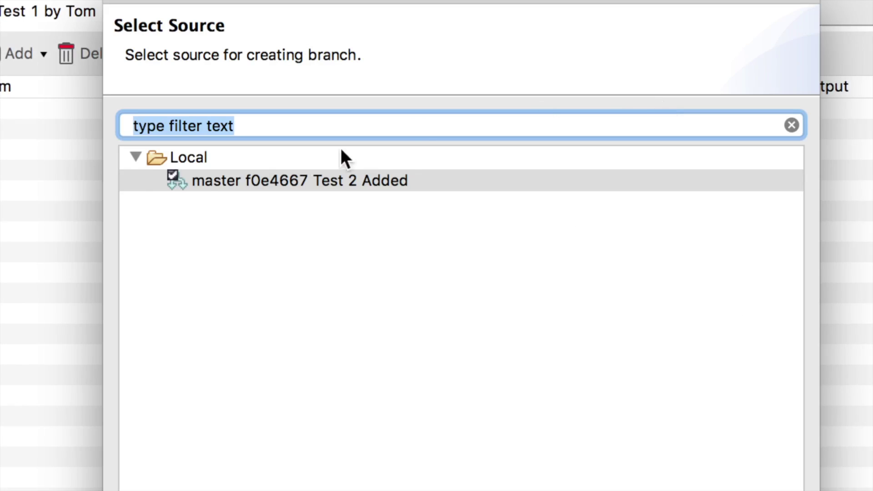
pyautogui.click(299, 186)
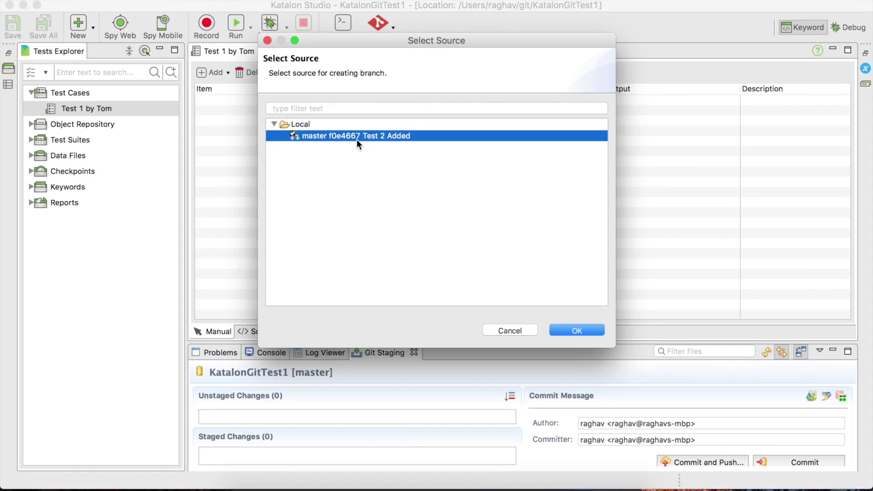
pyautogui.click(577, 330)
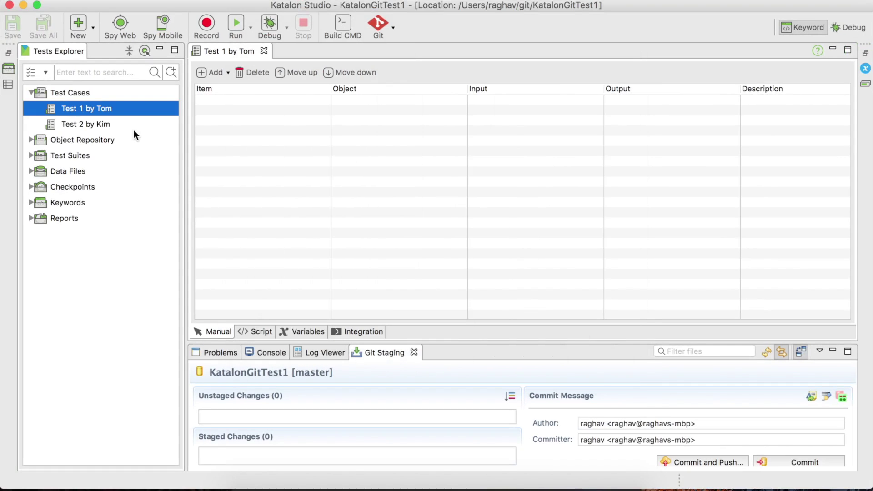
pyautogui.click(130, 127)
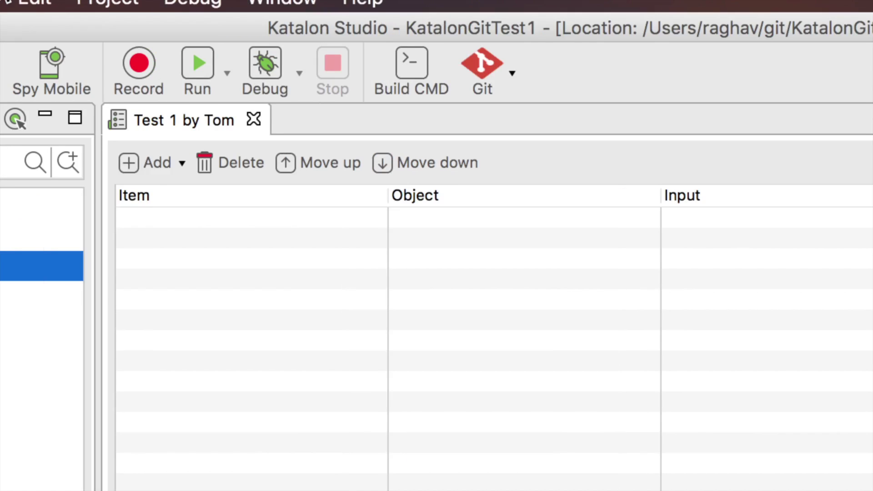
pyautogui.click(111, 4)
pyautogui.click(133, 68)
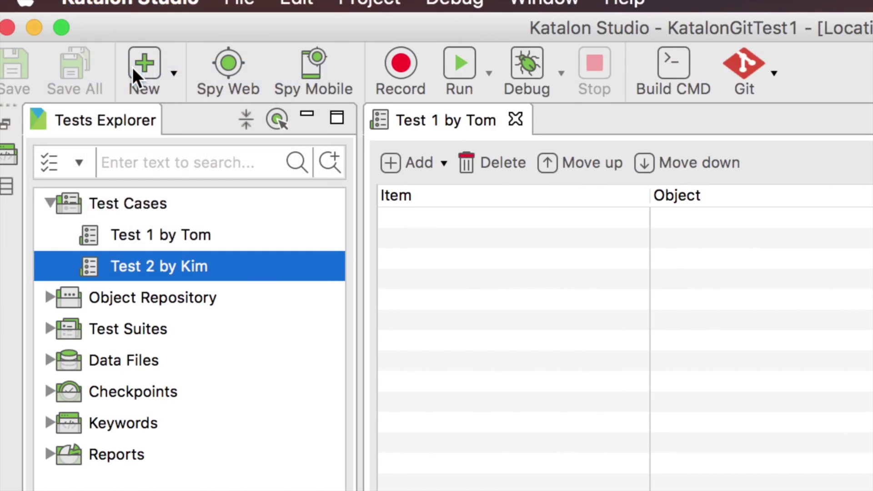
pyautogui.click(506, 215)
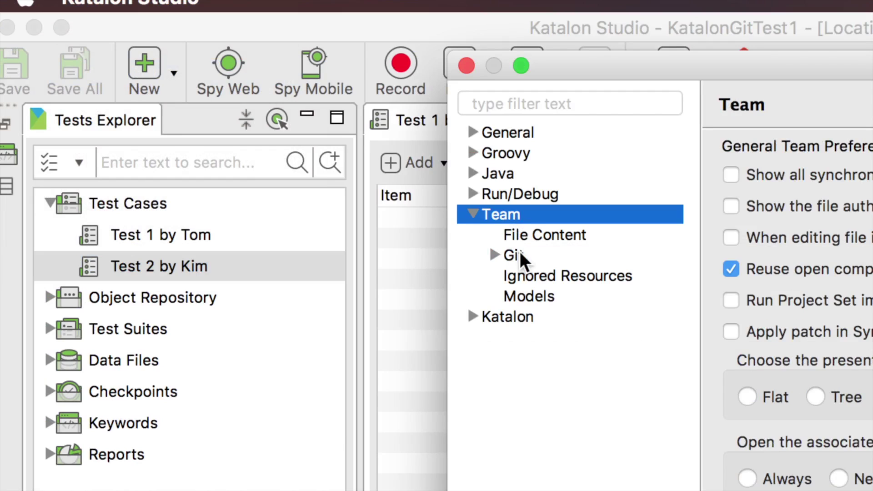
pyautogui.click(519, 255)
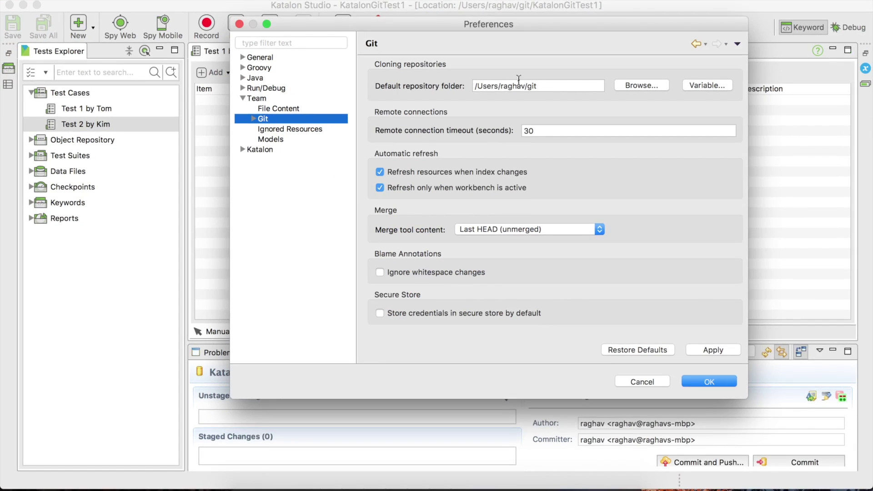
pyautogui.tripleClick(552, 84)
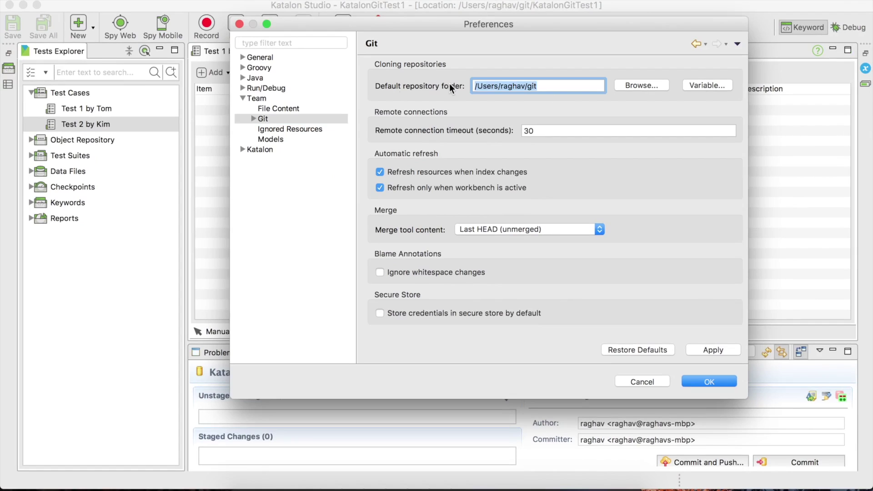
pyautogui.doubleClick(293, 119)
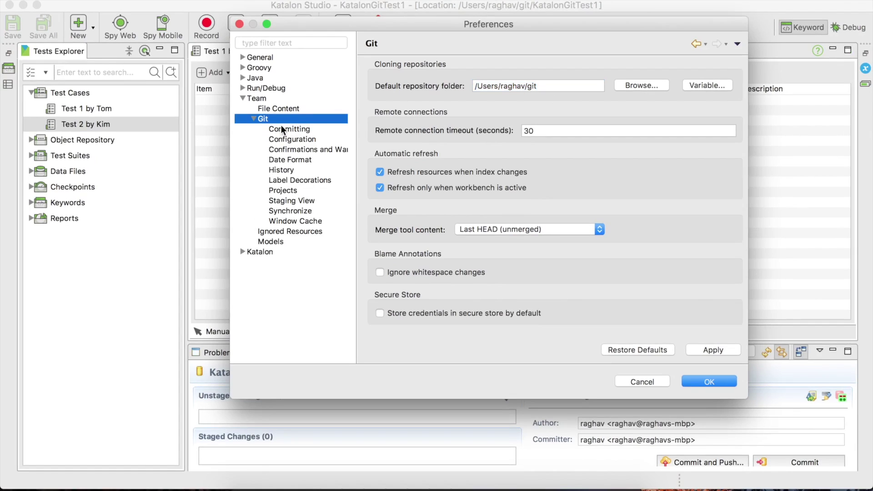
pyautogui.click(648, 380)
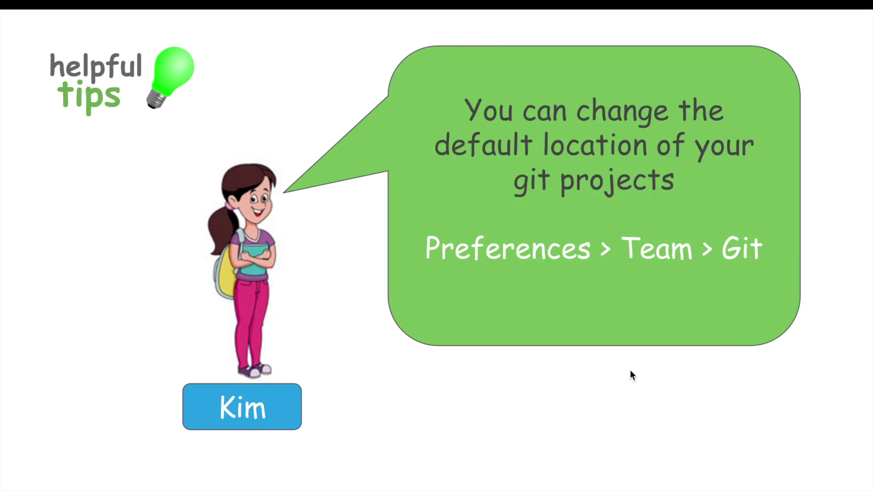